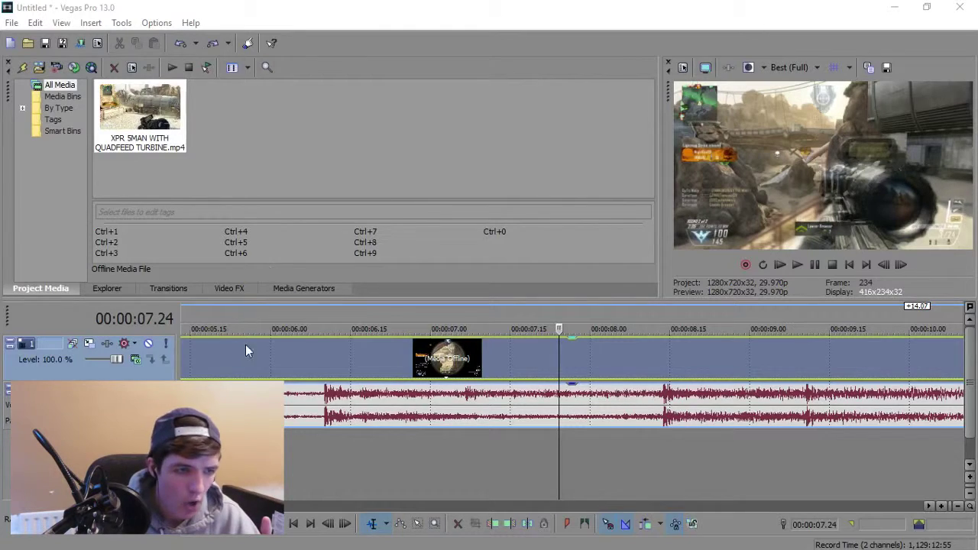
- Disable resampling on the gameplay video clip in the timeline
{"action": "mouse_move", "coordinate": [314, 425]}
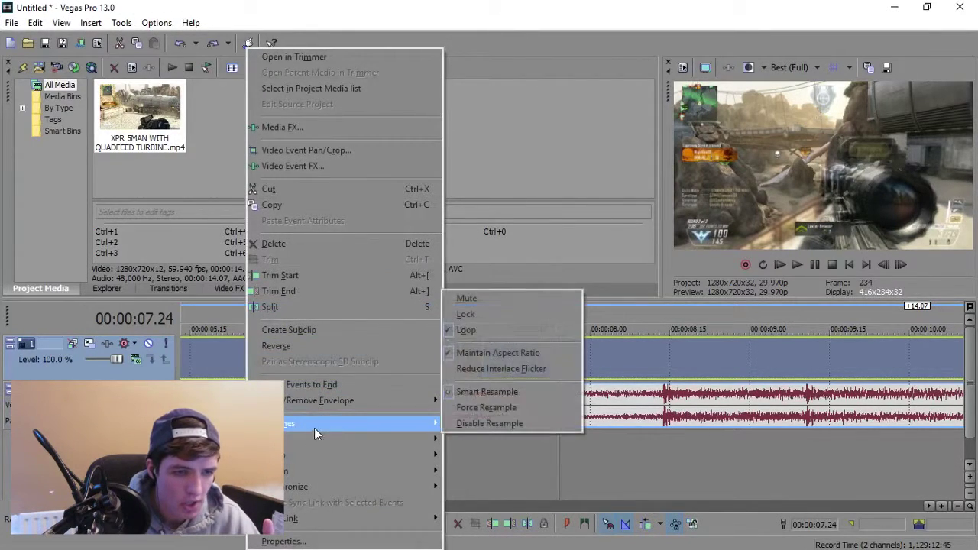
{"action": "left_click", "coordinate": [475, 422]}
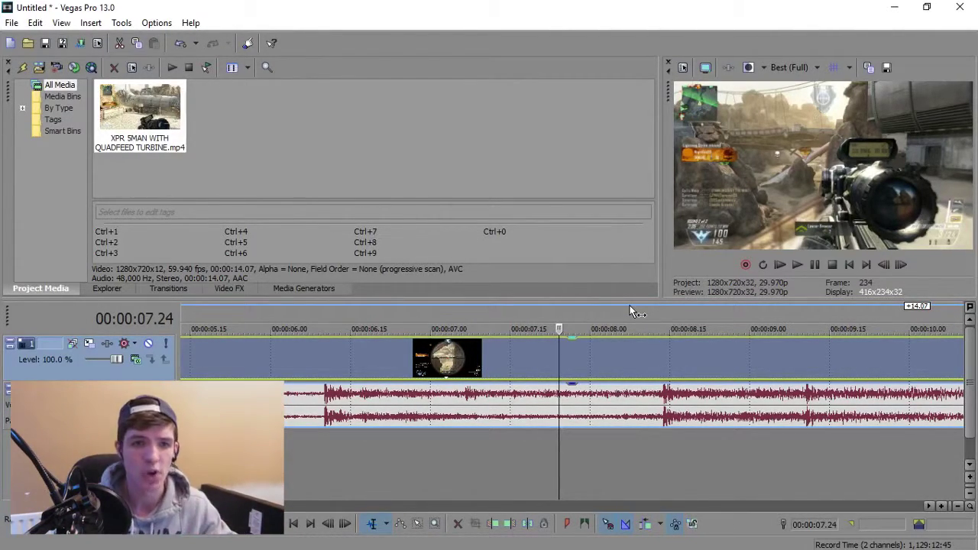
{"action": "scroll", "coordinate": [560, 395], "scroll_direction": "down", "scroll_amount": 5}
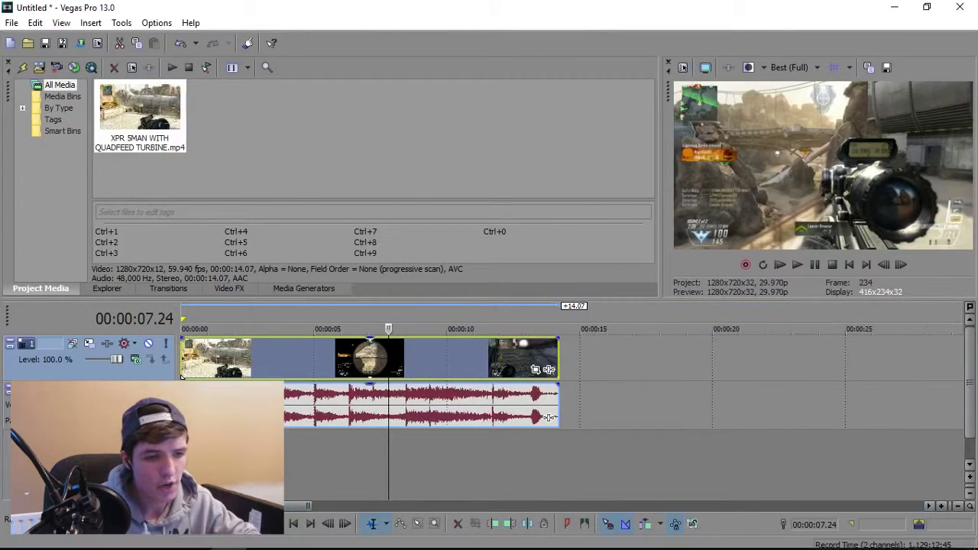
{"action": "mouse_move", "coordinate": [353, 542]}
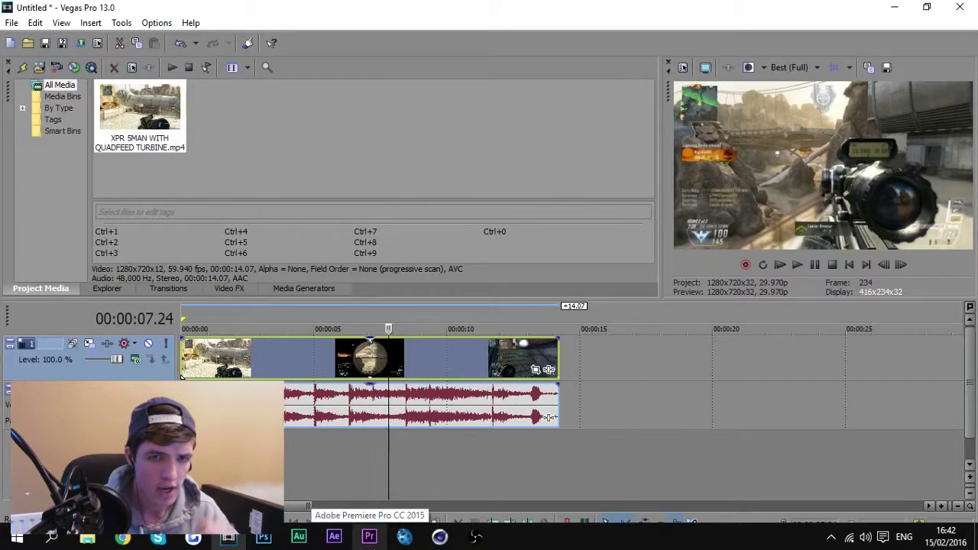
{"action": "scroll", "coordinate": [380, 454], "scroll_direction": "up", "scroll_amount": 4}
{"action": "right_click", "coordinate": [310, 397]}
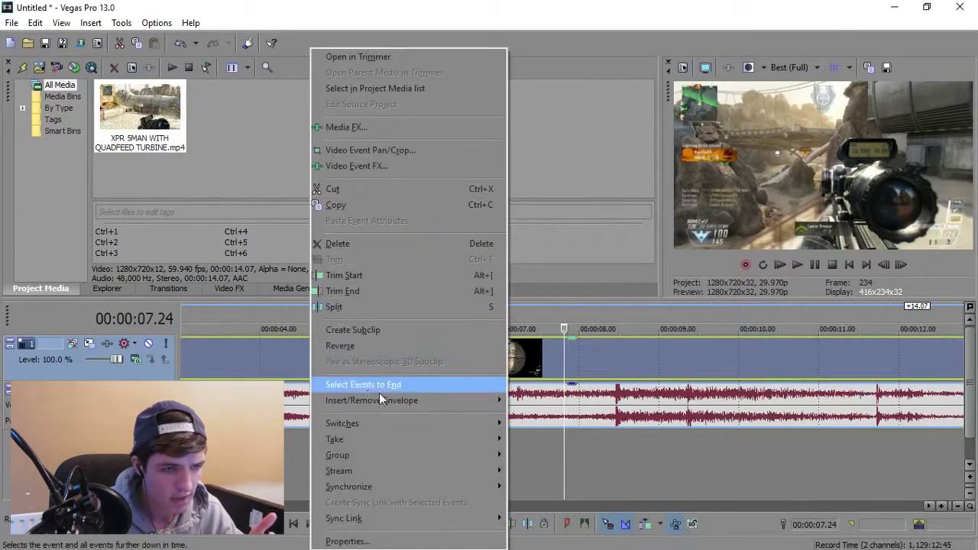
{"action": "mouse_move", "coordinate": [515, 409]}
{"action": "left_click", "coordinate": [536, 390]}
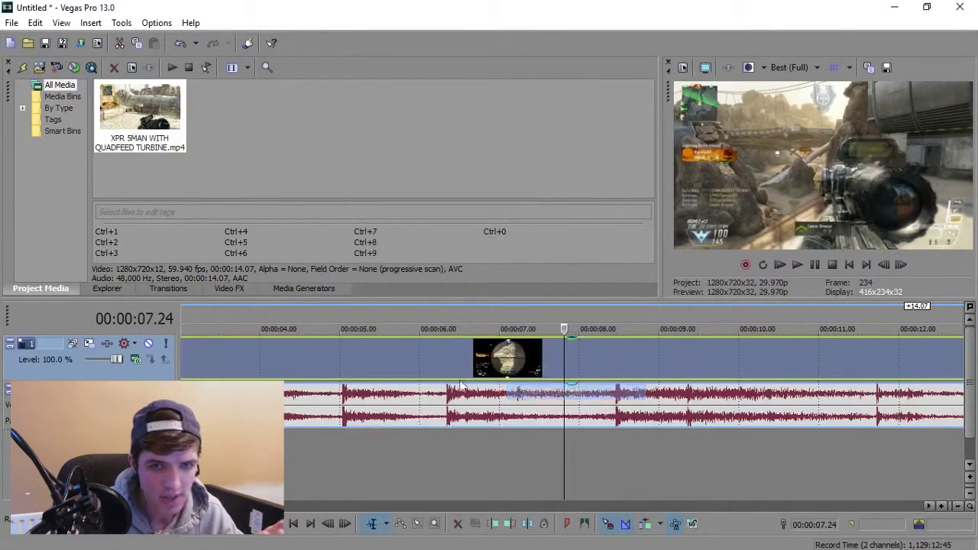
{"action": "right_click", "coordinate": [412, 375]}
{"action": "mouse_move", "coordinate": [474, 423]}
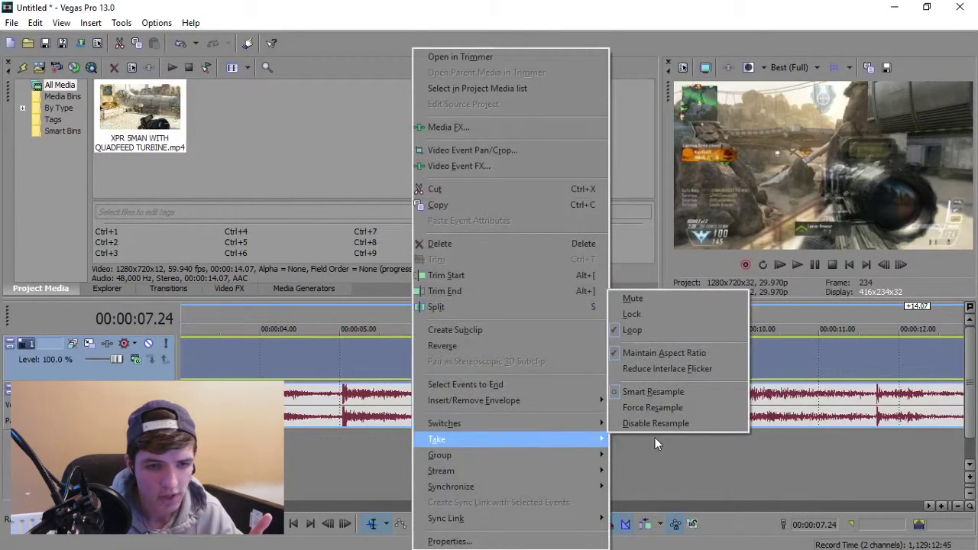
{"action": "left_click", "coordinate": [665, 418]}
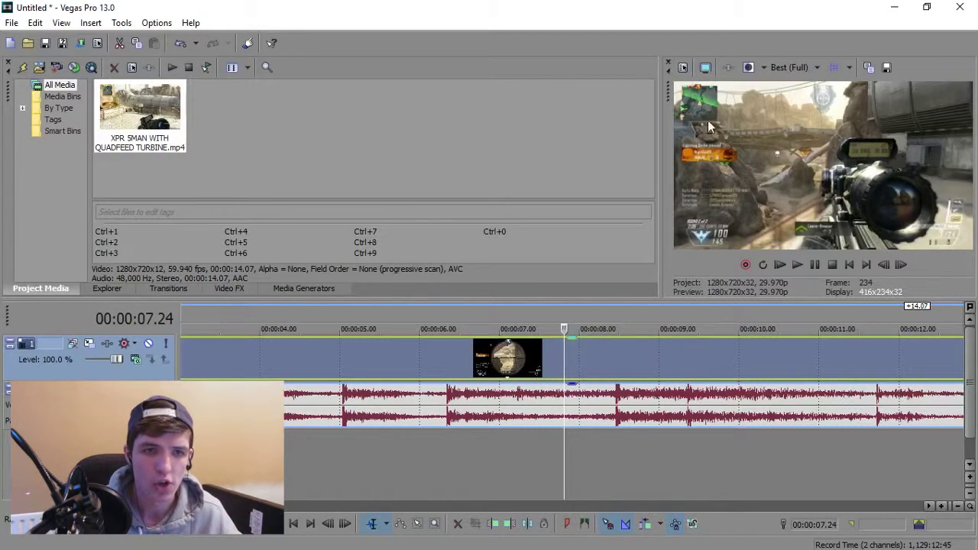
- Delete the gameplay clip from the timeline
{"action": "left_click", "coordinate": [405, 346]}
{"action": "scroll", "coordinate": [585, 424], "scroll_direction": "down", "scroll_amount": 5}
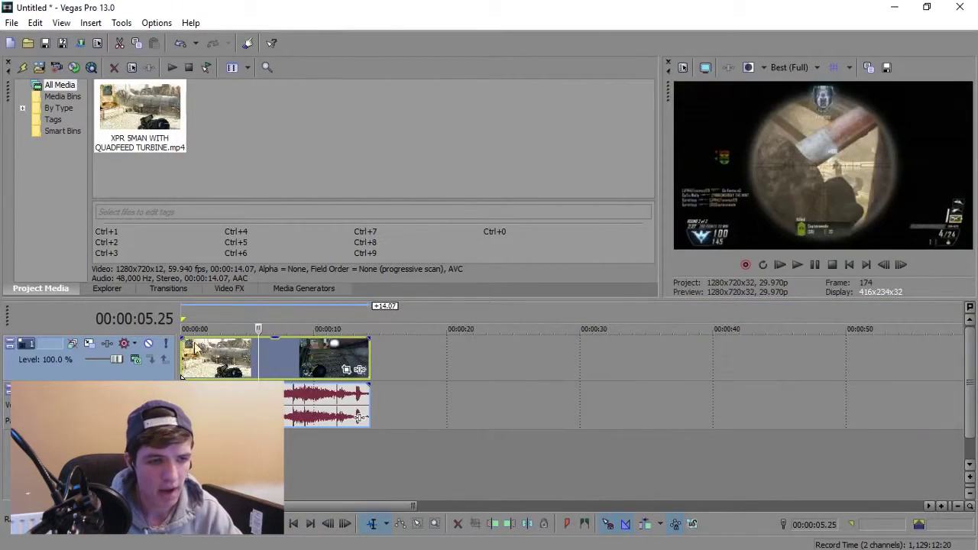
{"action": "key", "text": "Delete"}
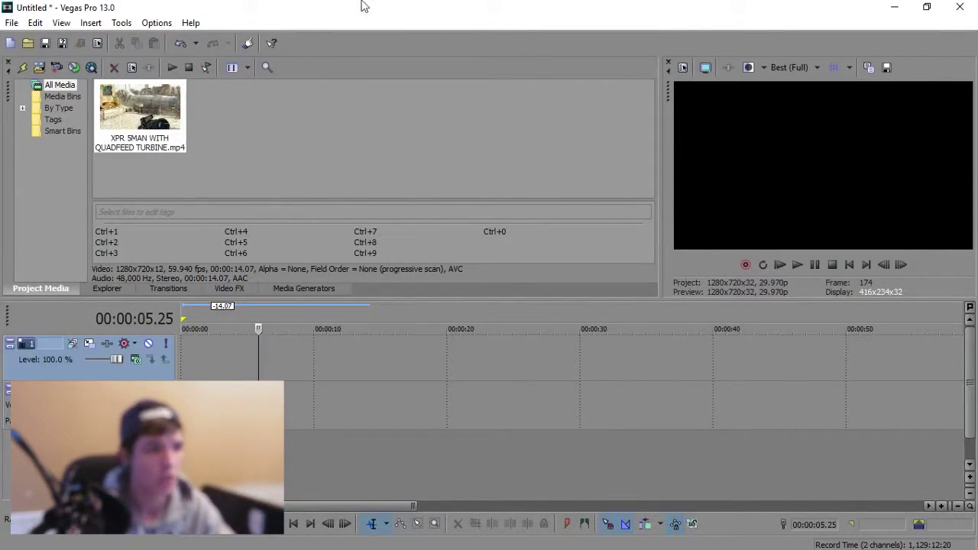
- Add XPR 5MAN WITH QUADFEED TURBINE.mp4 at the start of the timeline and match the project video settings to it
{"action": "left_click", "coordinate": [297, 139]}
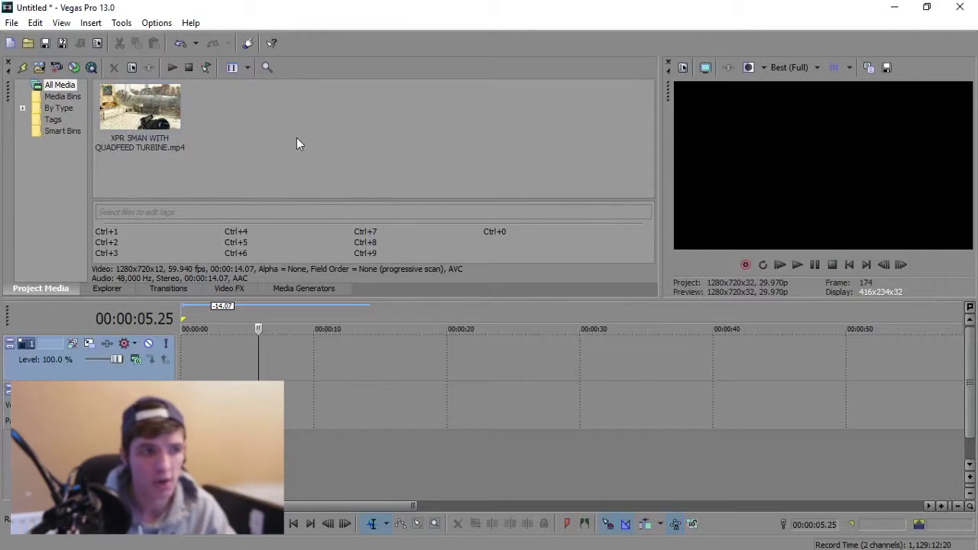
{"action": "left_click_drag", "start_coordinate": [152, 126], "coordinate": [186, 369]}
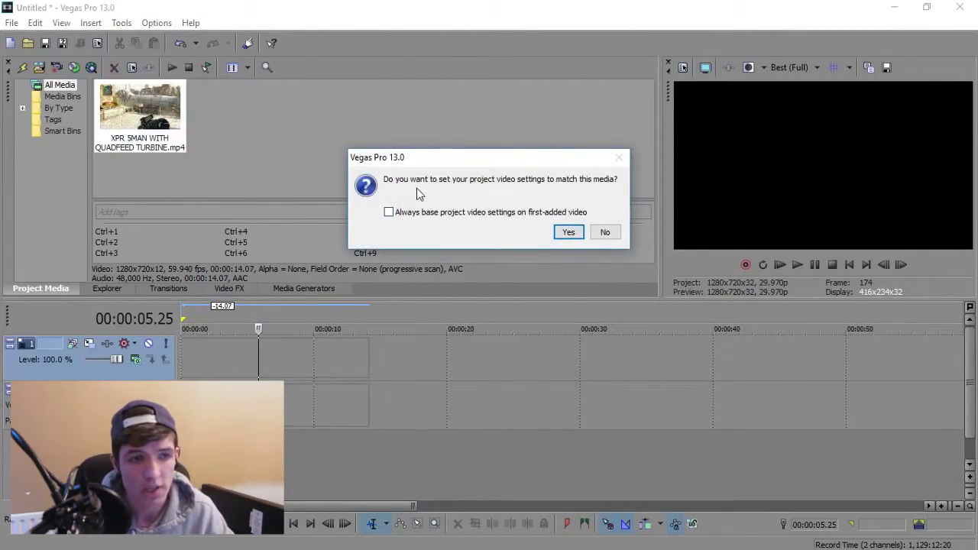
{"action": "left_click", "coordinate": [569, 233]}
- Disable resampling on the newly added video clip
{"action": "right_click", "coordinate": [319, 372]}
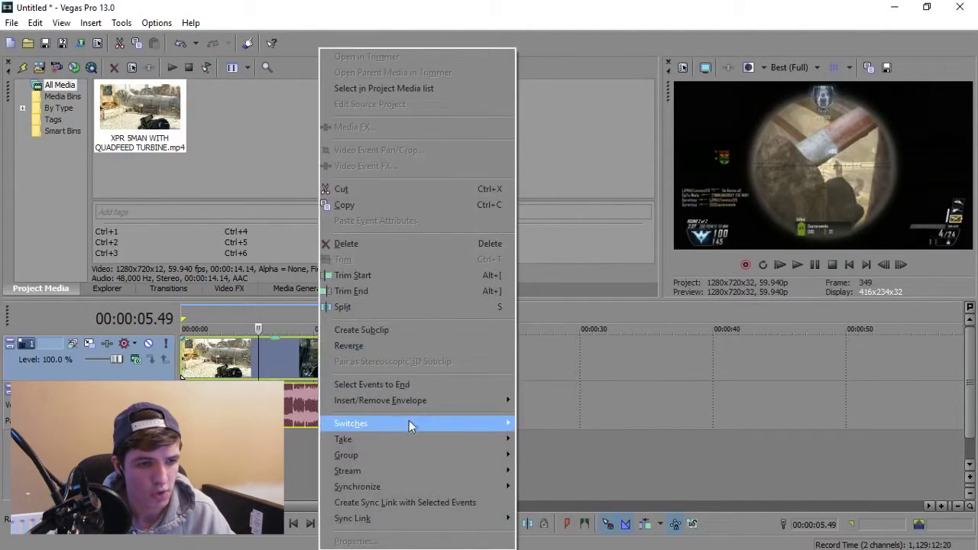
{"action": "left_click", "coordinate": [233, 368]}
{"action": "mouse_move", "coordinate": [356, 424]}
{"action": "left_click", "coordinate": [466, 421]}
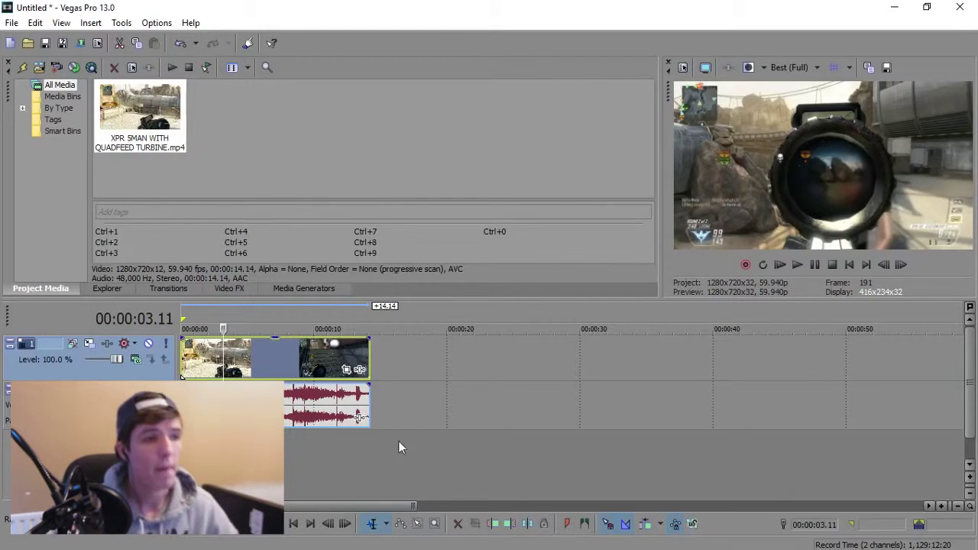
- Mark the full length of the clip as the loop region and open the Render As settings
{"action": "left_click_drag", "start_coordinate": [370, 438], "coordinate": [182, 435]}
{"action": "left_click", "coordinate": [525, 445]}
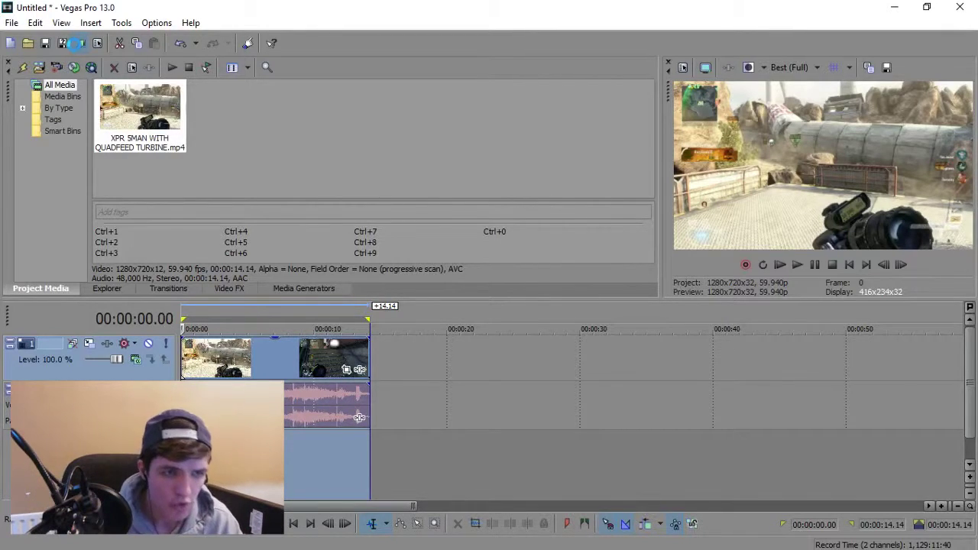
{"action": "left_click", "coordinate": [78, 43]}
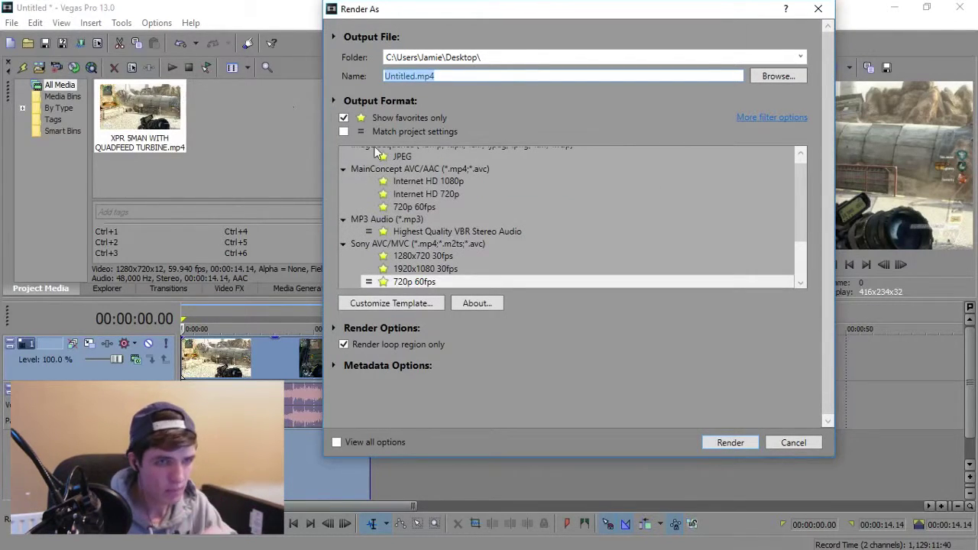
{"action": "left_click_drag", "start_coordinate": [500, 13], "coordinate": [383, 58]}
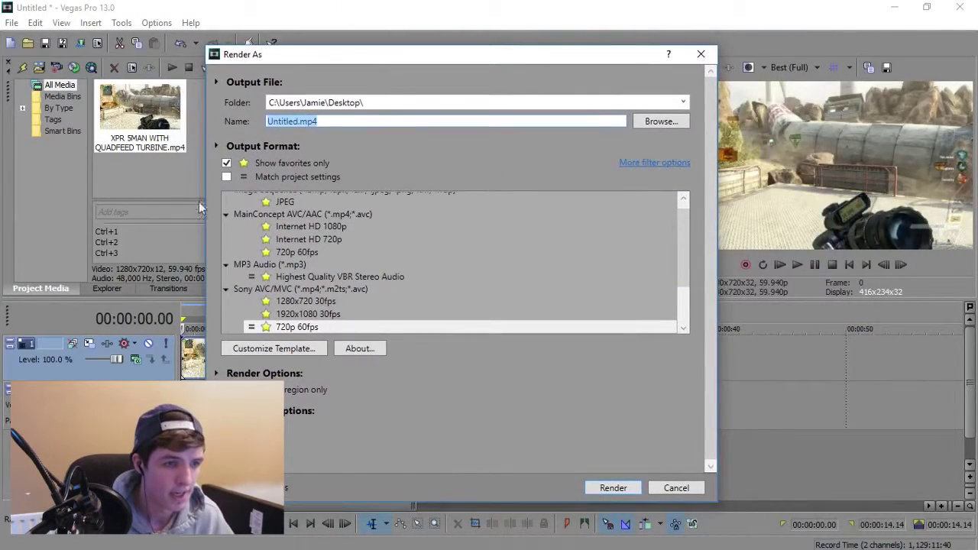
- List all render formats instead of only favorites, enlarge the dialog and browse the Sony AVC/MVC templates
{"action": "left_click", "coordinate": [226, 164]}
{"action": "left_click_drag", "start_coordinate": [717, 47], "coordinate": [977, 1]}
{"action": "left_click_drag", "start_coordinate": [206, 376], "coordinate": [1, 378]}
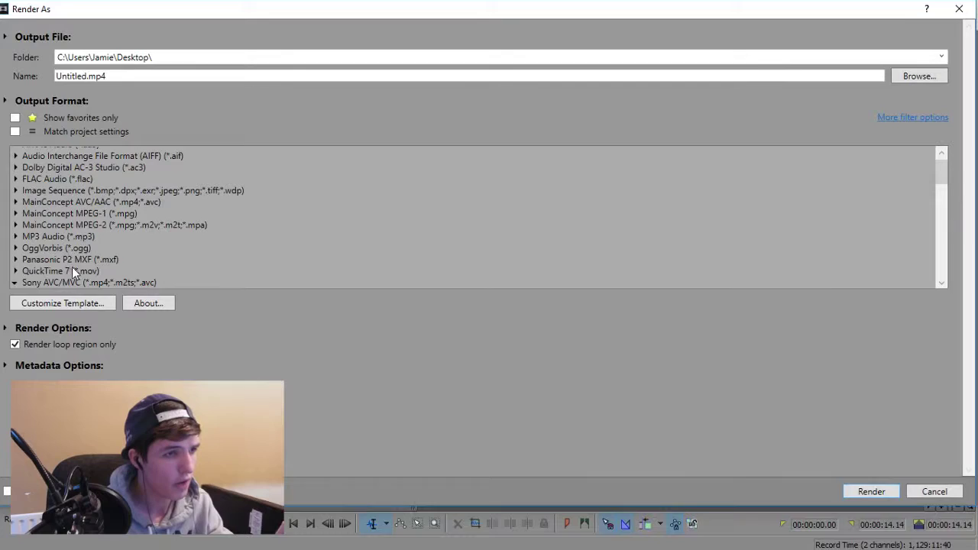
{"action": "left_click", "coordinate": [16, 283]}
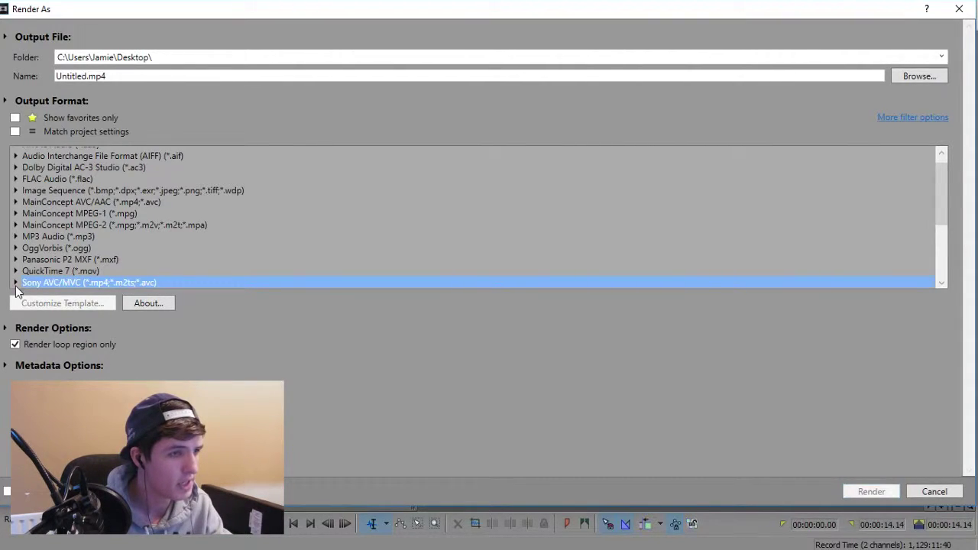
{"action": "left_click", "coordinate": [16, 284]}
{"action": "scroll", "coordinate": [90, 250], "scroll_direction": "down", "scroll_amount": 8}
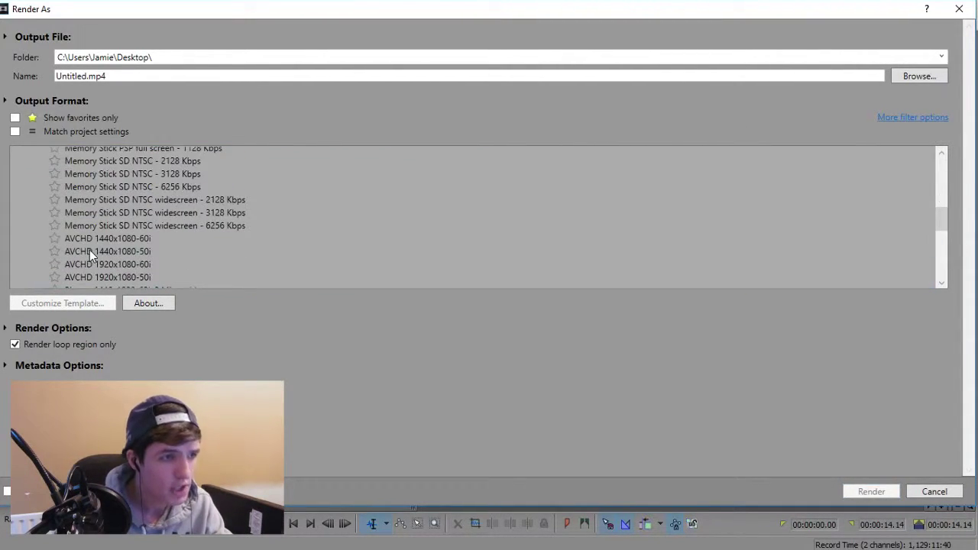
{"action": "scroll", "coordinate": [93, 252], "scroll_direction": "down", "scroll_amount": 5}
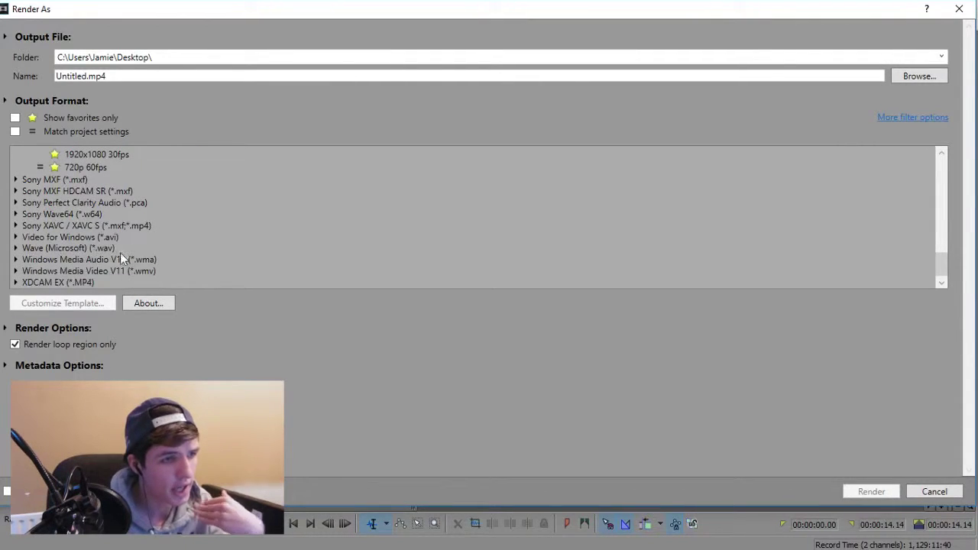
- Examine the Windows Media Video V11 templates and compare them with the Sony AVC/MVC ones
{"action": "left_click", "coordinate": [15, 270]}
{"action": "scroll", "coordinate": [102, 252], "scroll_direction": "down", "scroll_amount": 5}
{"action": "scroll", "coordinate": [100, 254], "scroll_direction": "down", "scroll_amount": 1}
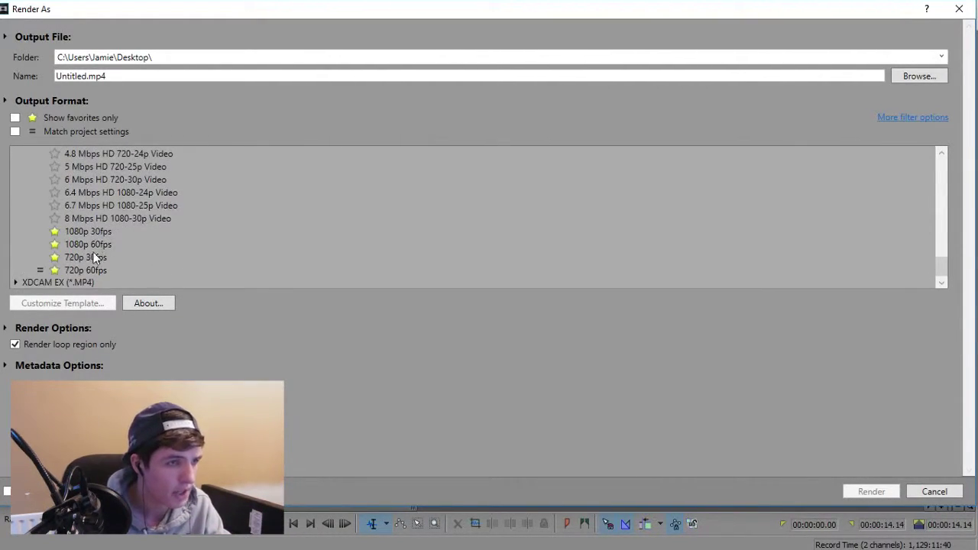
{"action": "scroll", "coordinate": [92, 263], "scroll_direction": "down", "scroll_amount": 3}
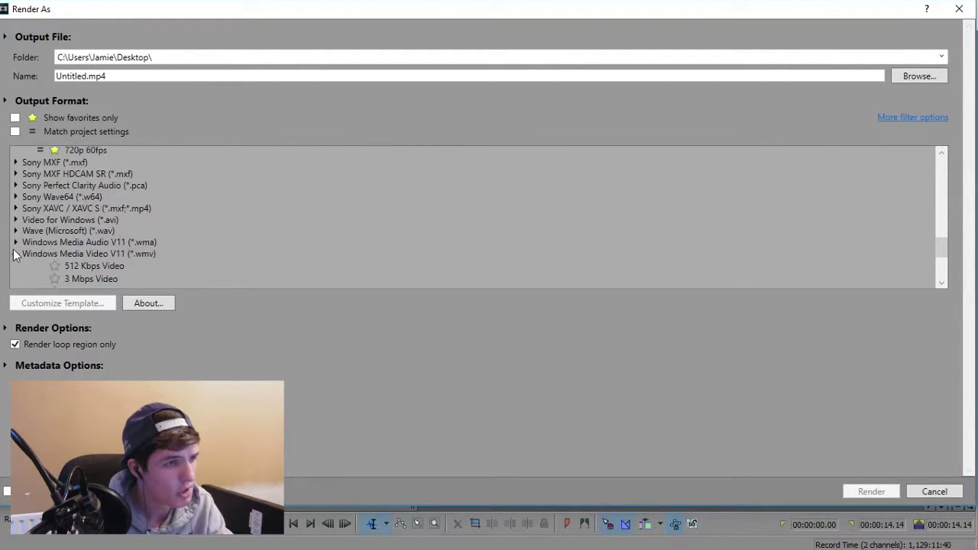
{"action": "scroll", "coordinate": [143, 244], "scroll_direction": "up", "scroll_amount": 3}
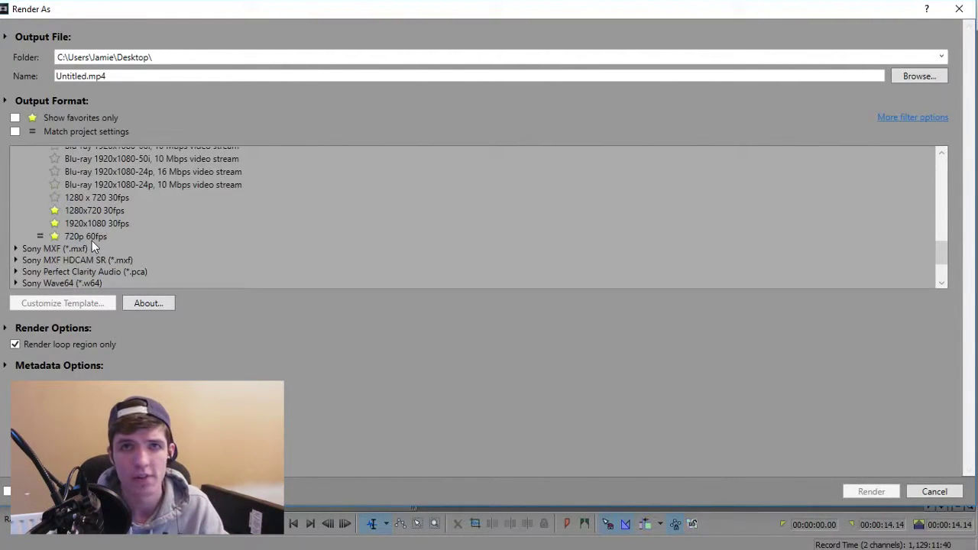
{"action": "scroll", "coordinate": [92, 241], "scroll_direction": "up", "scroll_amount": 10}
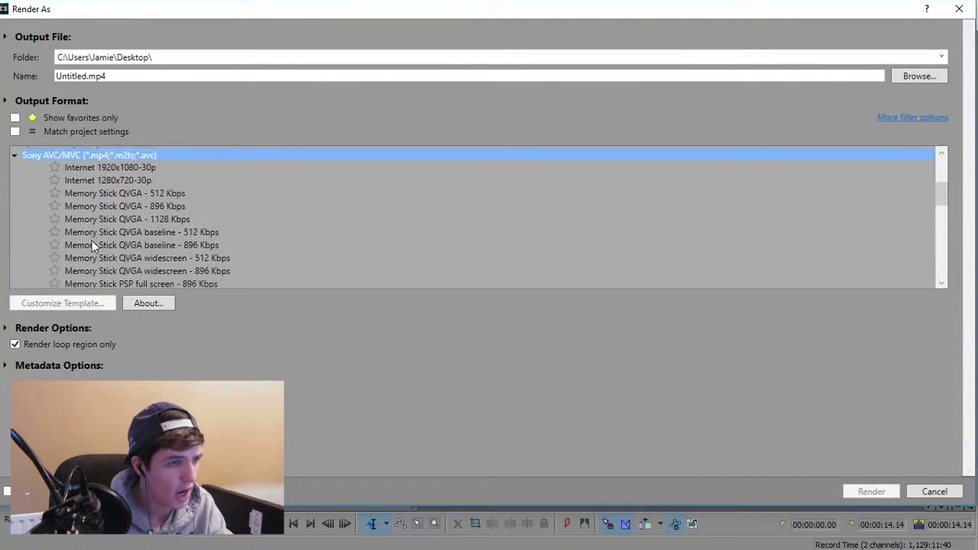
{"action": "scroll", "coordinate": [117, 237], "scroll_direction": "down", "scroll_amount": 10}
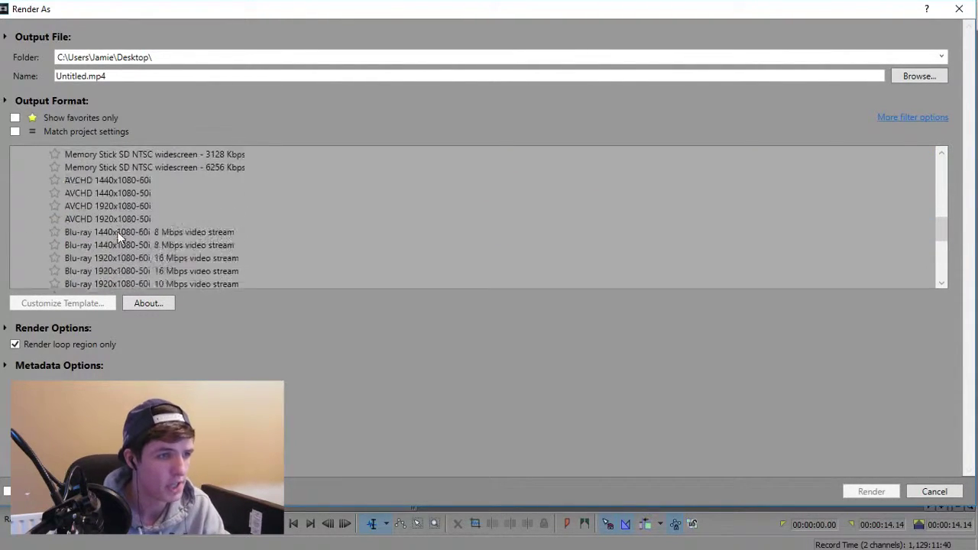
{"action": "scroll", "coordinate": [117, 236], "scroll_direction": "down", "scroll_amount": 1}
{"action": "scroll", "coordinate": [113, 214], "scroll_direction": "up", "scroll_amount": 1}
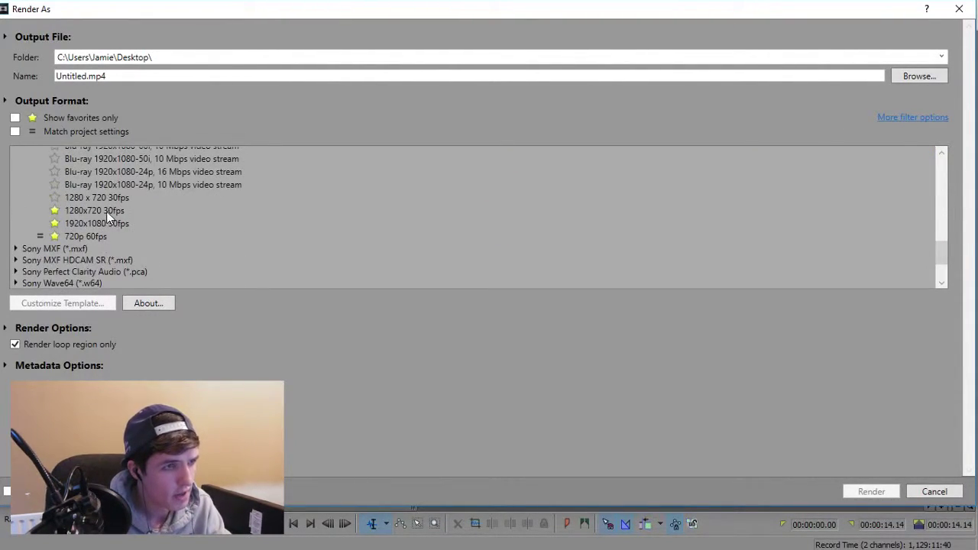
- Show only favorite templates and open the Sony AVC/MVC 720p 60fps template for customization
{"action": "left_click", "coordinate": [15, 119]}
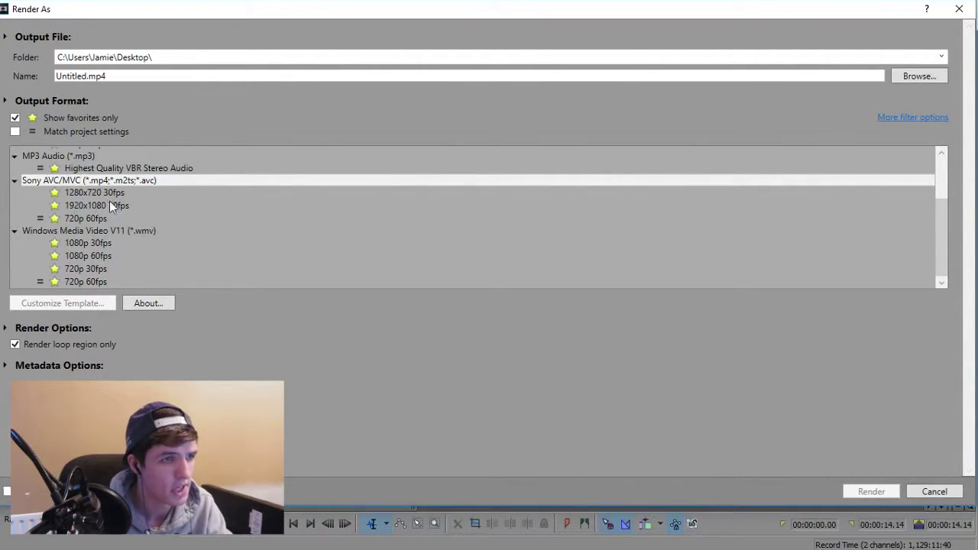
{"action": "left_click", "coordinate": [86, 218]}
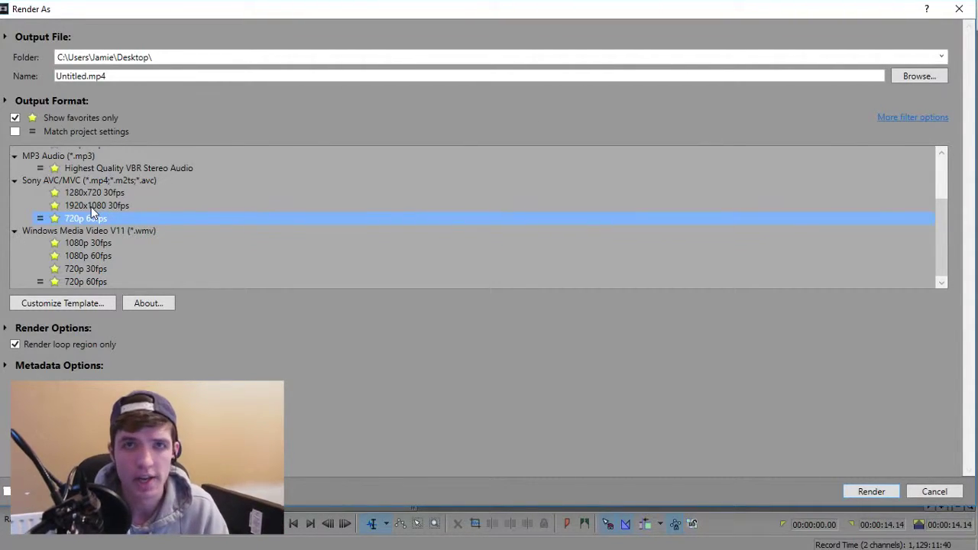
{"action": "left_click", "coordinate": [69, 307]}
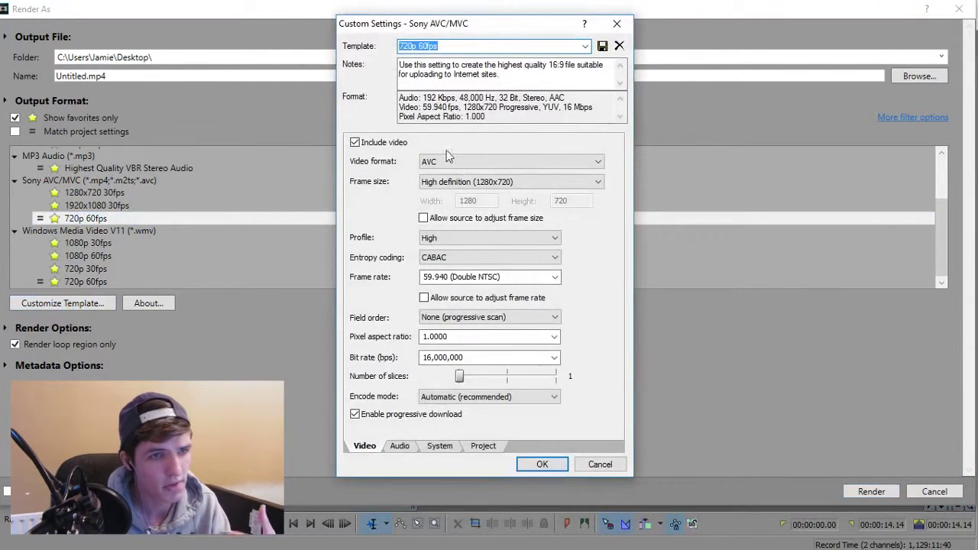
- Choose AVC as the video format, High as the profile and CABAC as the entropy coding
{"action": "left_click", "coordinate": [449, 162]}
{"action": "left_click", "coordinate": [451, 165]}
{"action": "left_click", "coordinate": [451, 164]}
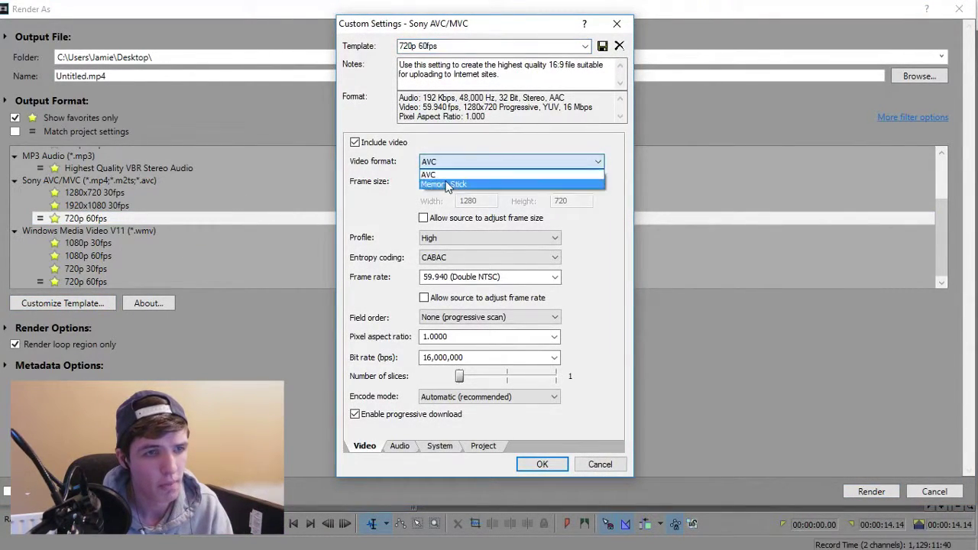
{"action": "left_click", "coordinate": [465, 163]}
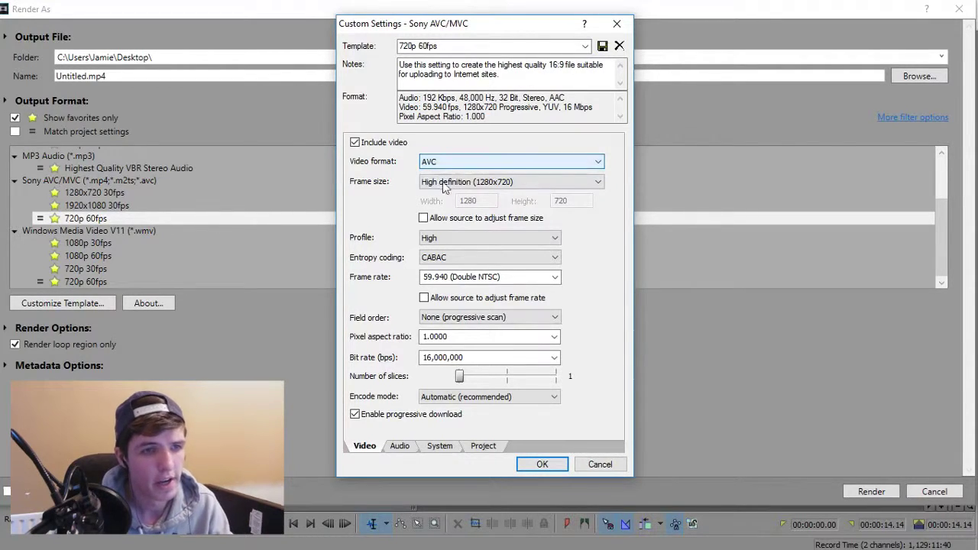
{"action": "left_click", "coordinate": [464, 242]}
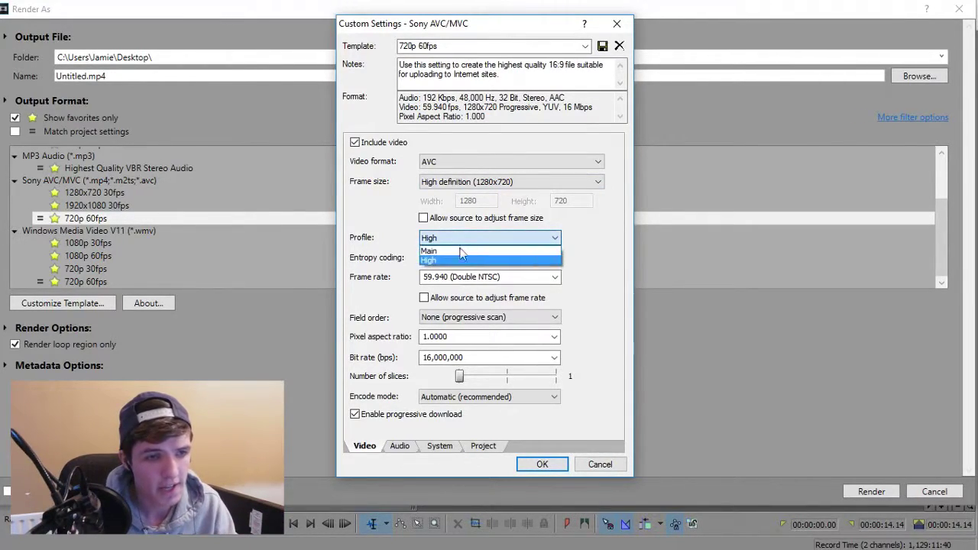
{"action": "left_click", "coordinate": [480, 260]}
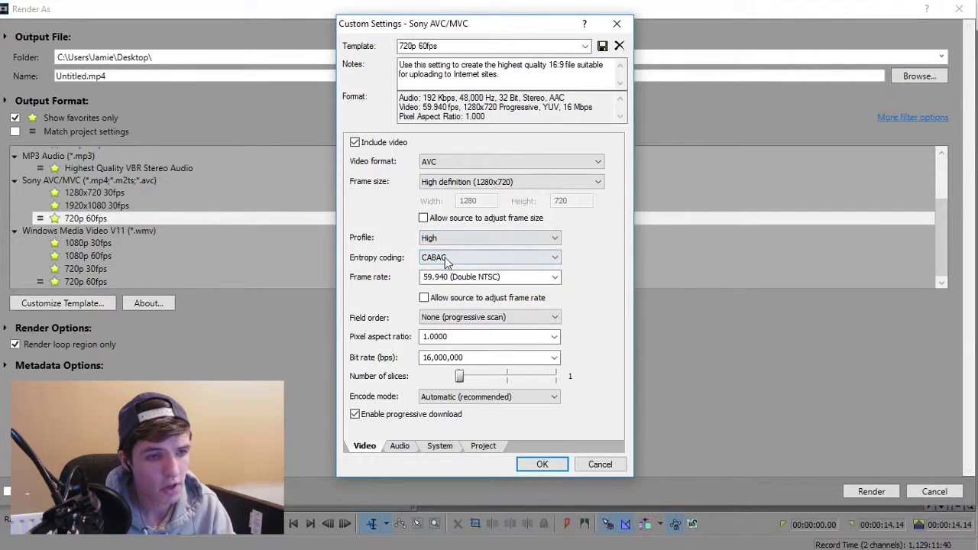
{"action": "left_click", "coordinate": [517, 258]}
{"action": "left_click", "coordinate": [480, 271]}
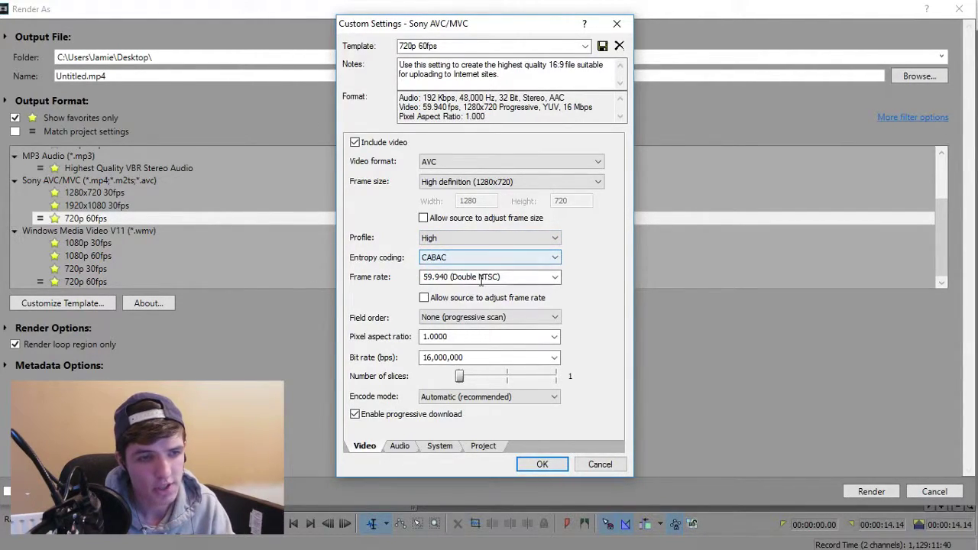
- Set the frame rate to 59.940 (Double NTSC) and the field order to None (progressive scan)
{"action": "left_click", "coordinate": [555, 278]}
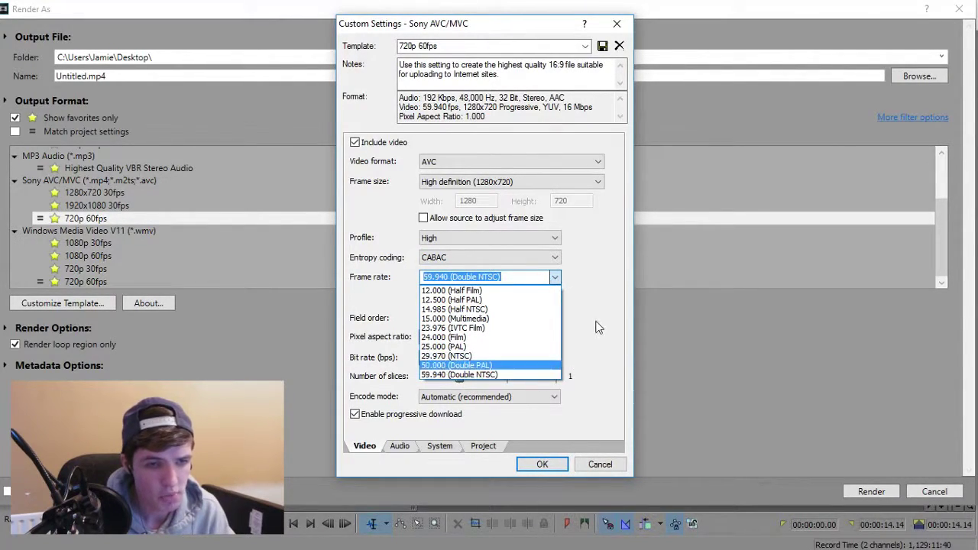
{"action": "left_click", "coordinate": [473, 375]}
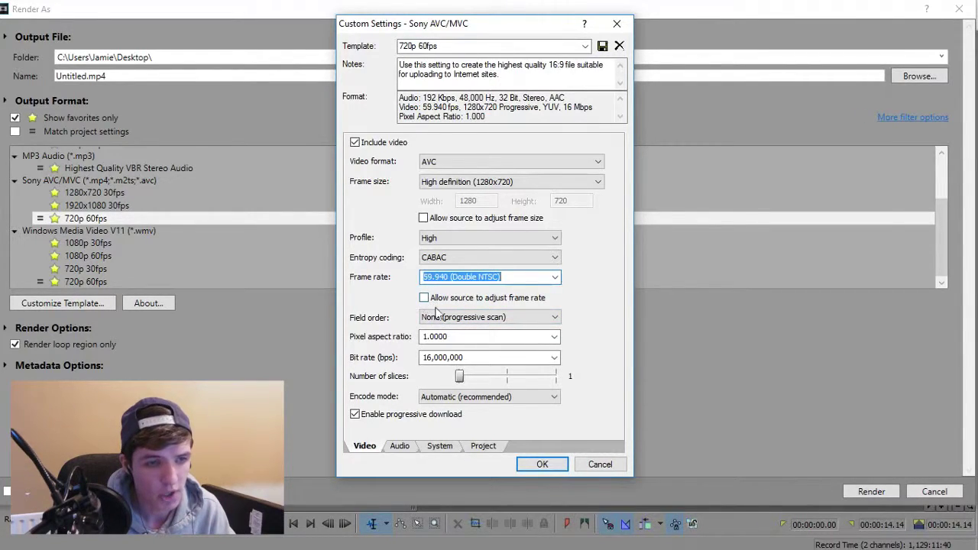
{"action": "left_click", "coordinate": [507, 320]}
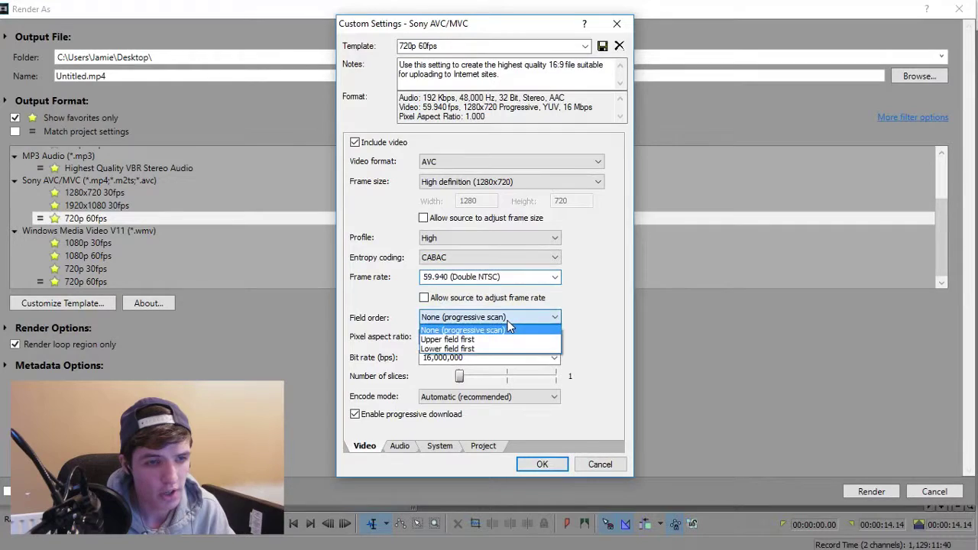
{"action": "left_click", "coordinate": [495, 329]}
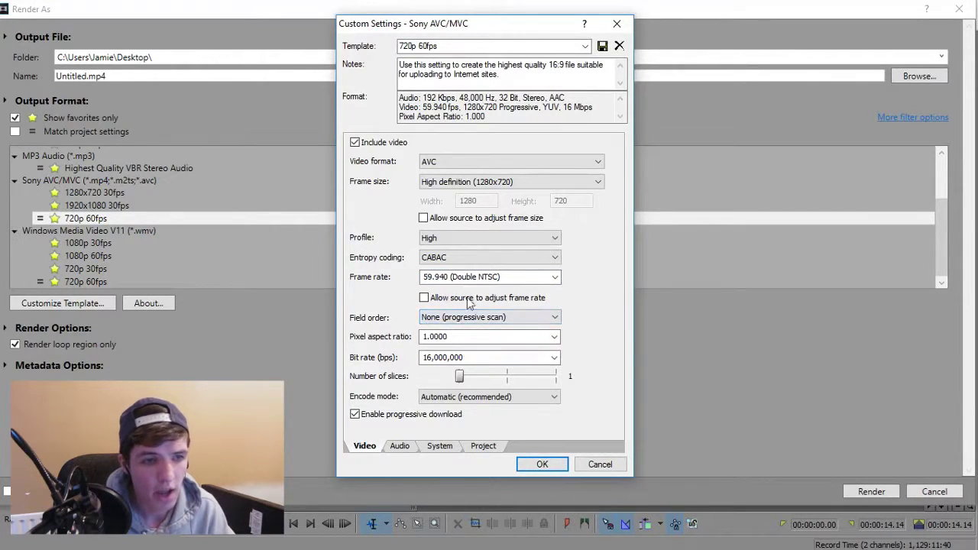
- Review the pixel aspect ratio, video bit rate and encode mode choices of the 720p 60fps template
{"action": "left_click", "coordinate": [554, 337]}
{"action": "left_click", "coordinate": [554, 339]}
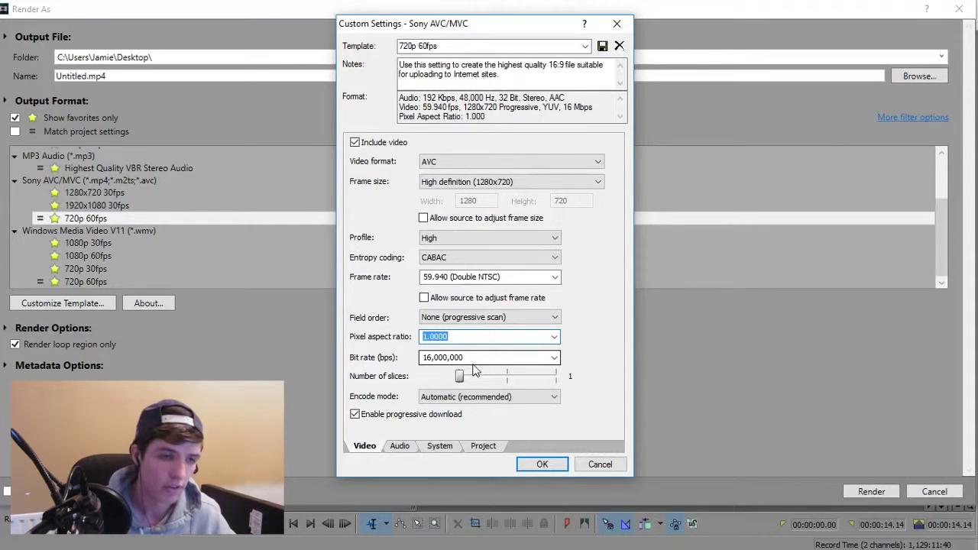
{"action": "left_click", "coordinate": [560, 357]}
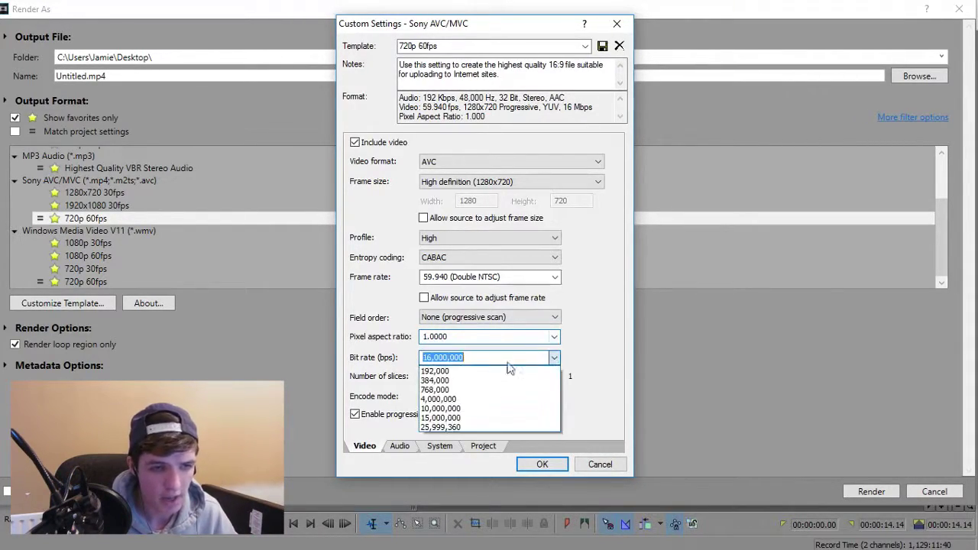
{"action": "left_click", "coordinate": [592, 365]}
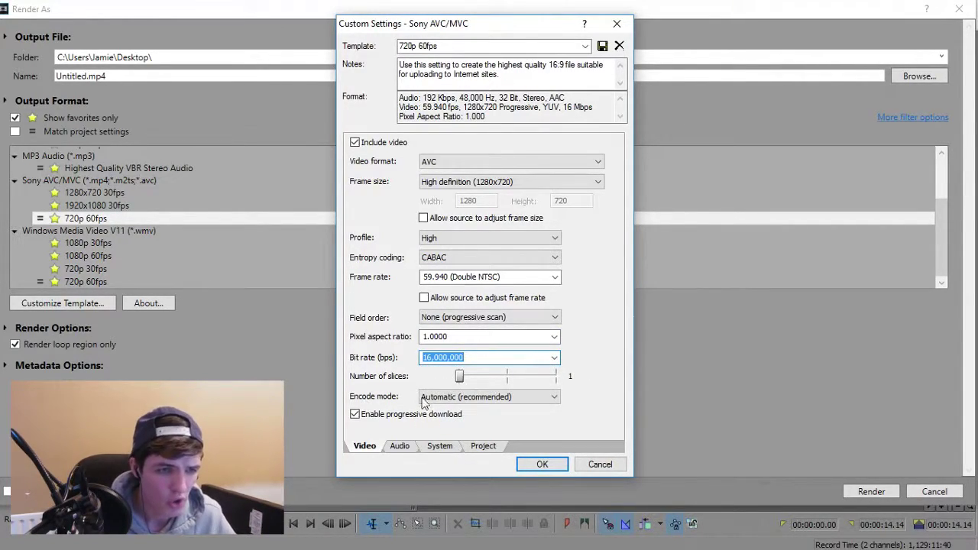
{"action": "left_click", "coordinate": [458, 397]}
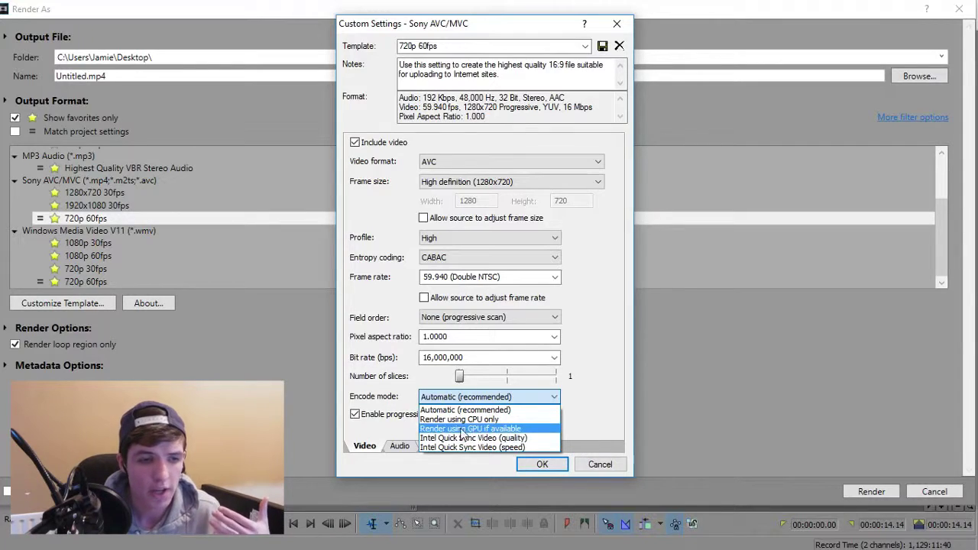
{"action": "left_click", "coordinate": [620, 434]}
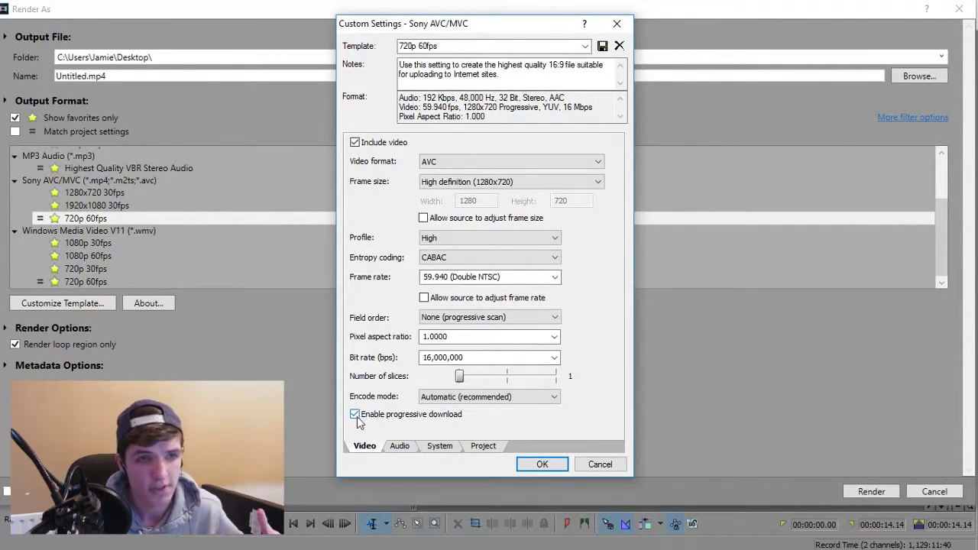
- Choose AAC audio with a 48,000 Hz sample rate for the template, keeping the bit rate at 192,000 bps
{"action": "left_click", "coordinate": [399, 446]}
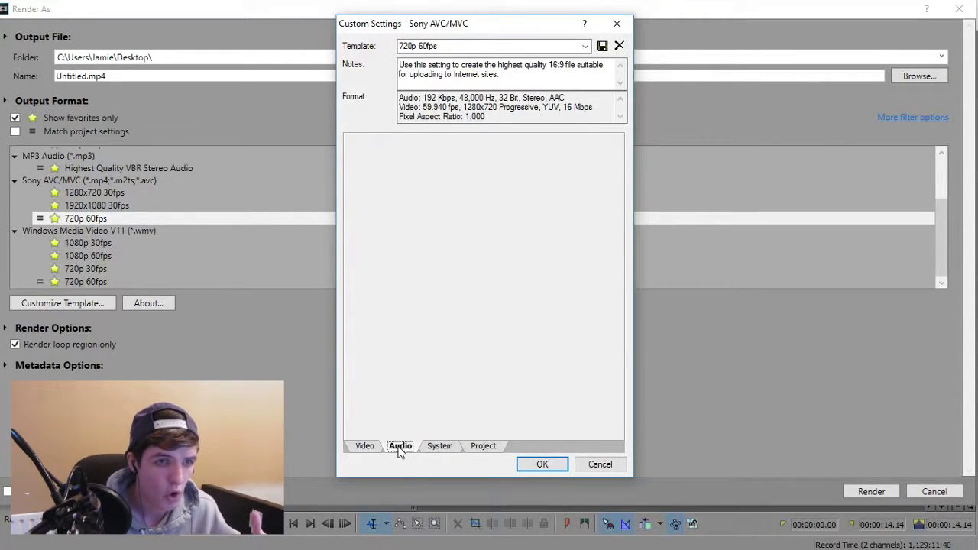
{"action": "left_click", "coordinate": [462, 161]}
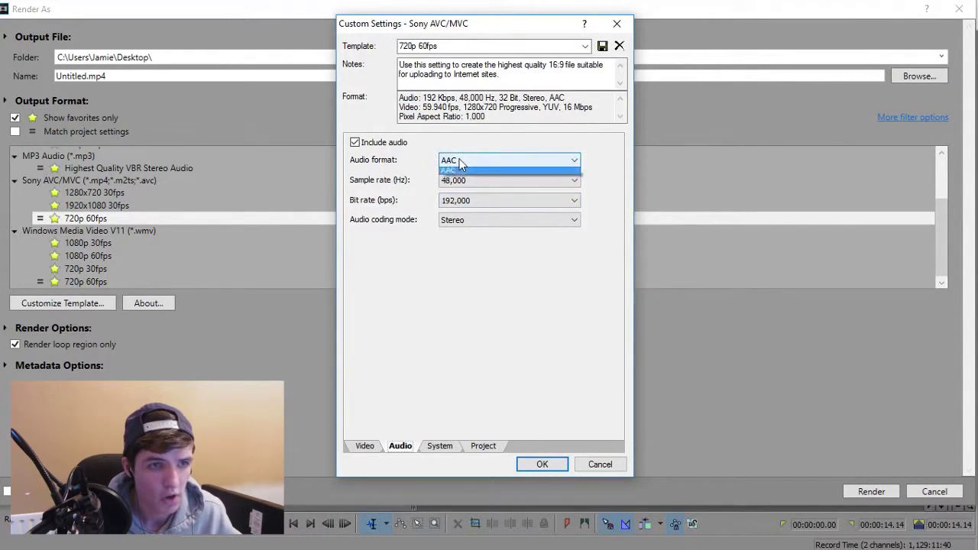
{"action": "left_click", "coordinate": [454, 173]}
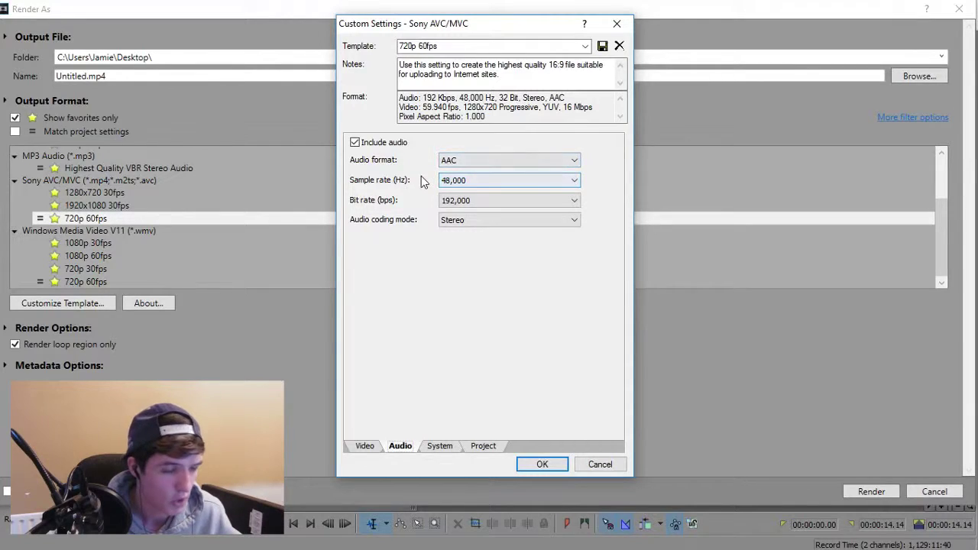
{"action": "left_click", "coordinate": [524, 186]}
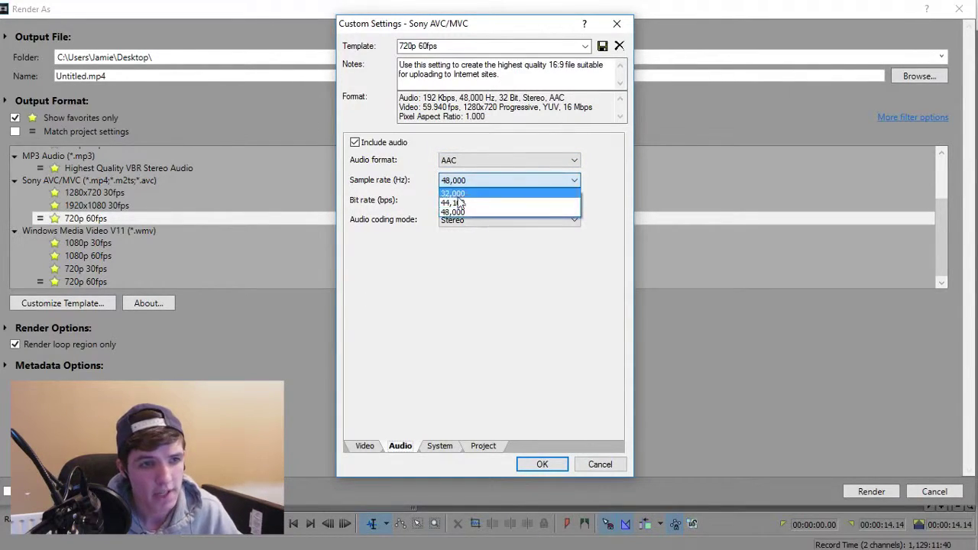
{"action": "left_click", "coordinate": [456, 213]}
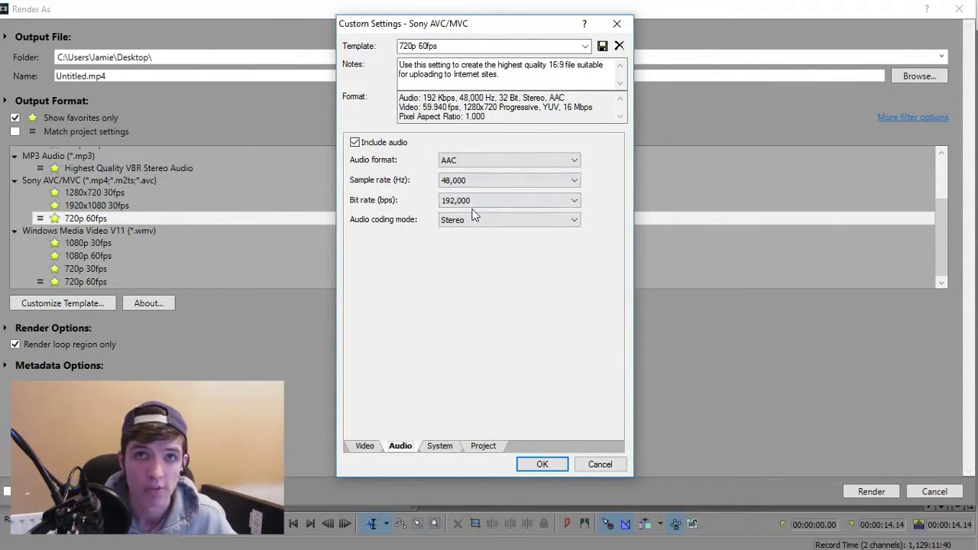
{"action": "left_click", "coordinate": [471, 203]}
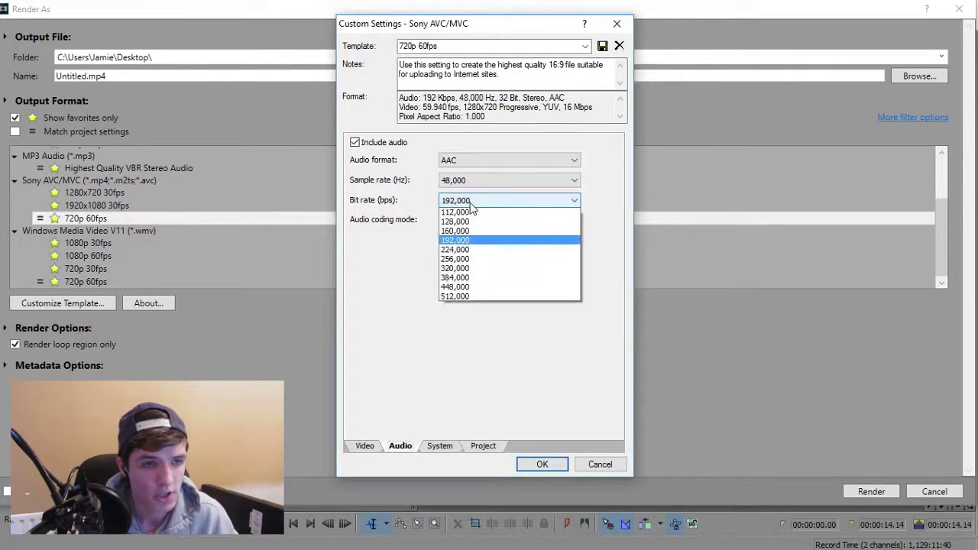
{"action": "left_click", "coordinate": [384, 234]}
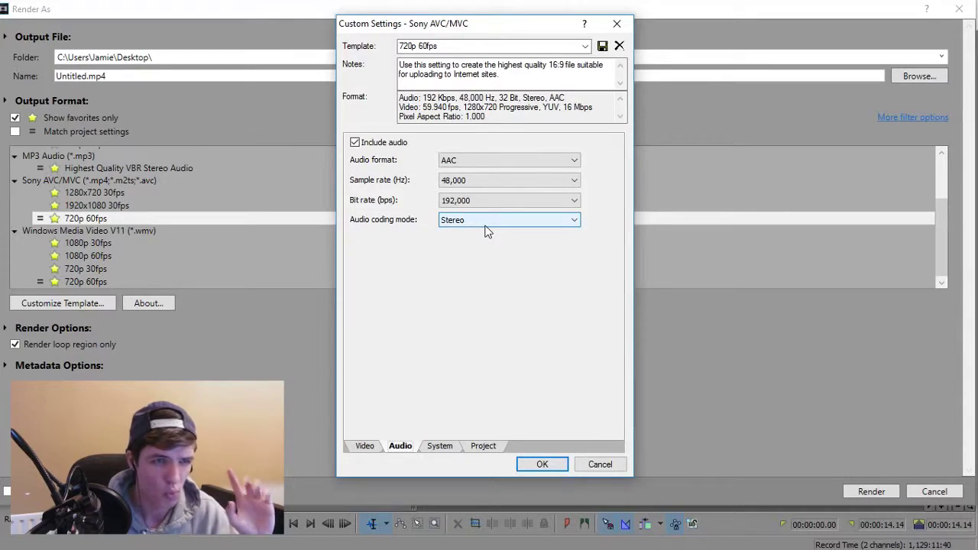
- Keep the video rendering quality at Best and confirm the custom settings of the 720p 60fps template
{"action": "left_click", "coordinate": [434, 448]}
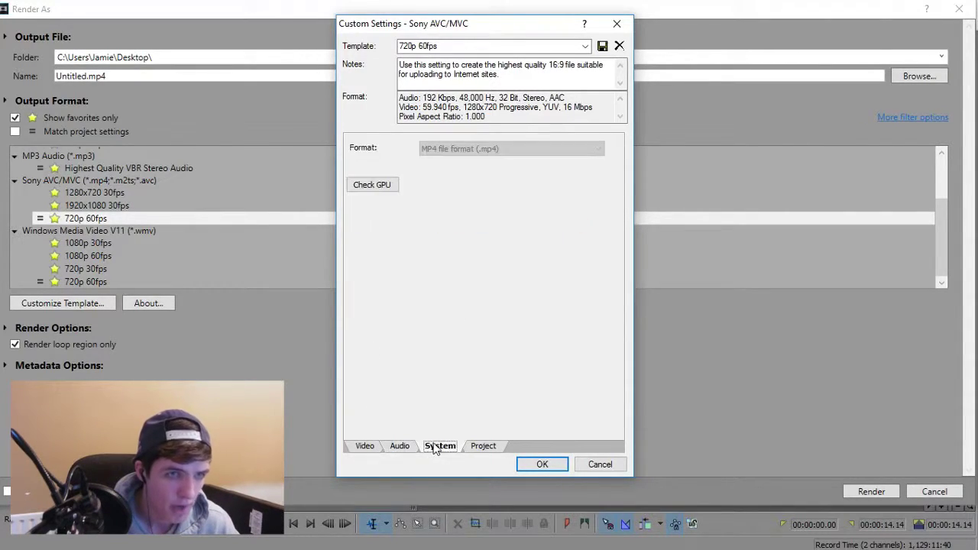
{"action": "left_click", "coordinate": [481, 446]}
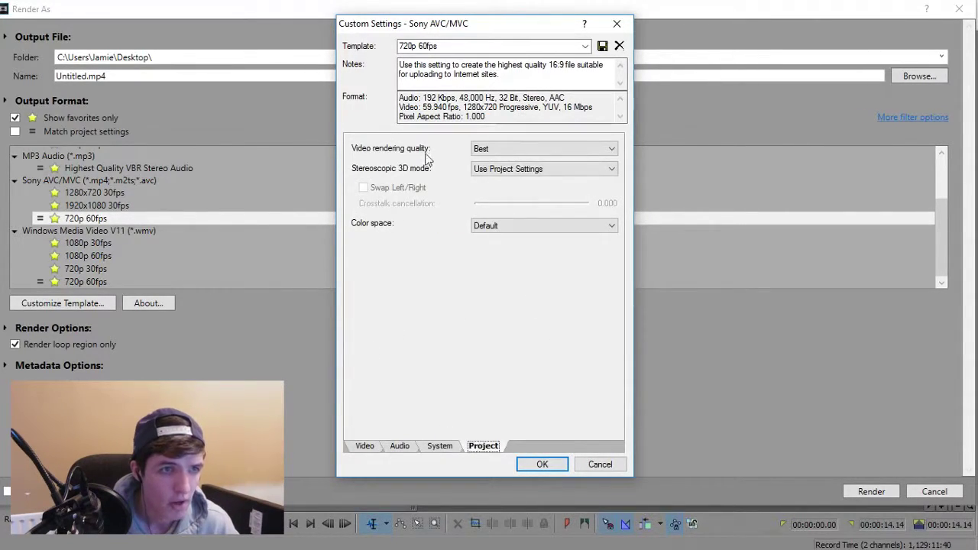
{"action": "left_click", "coordinate": [507, 152]}
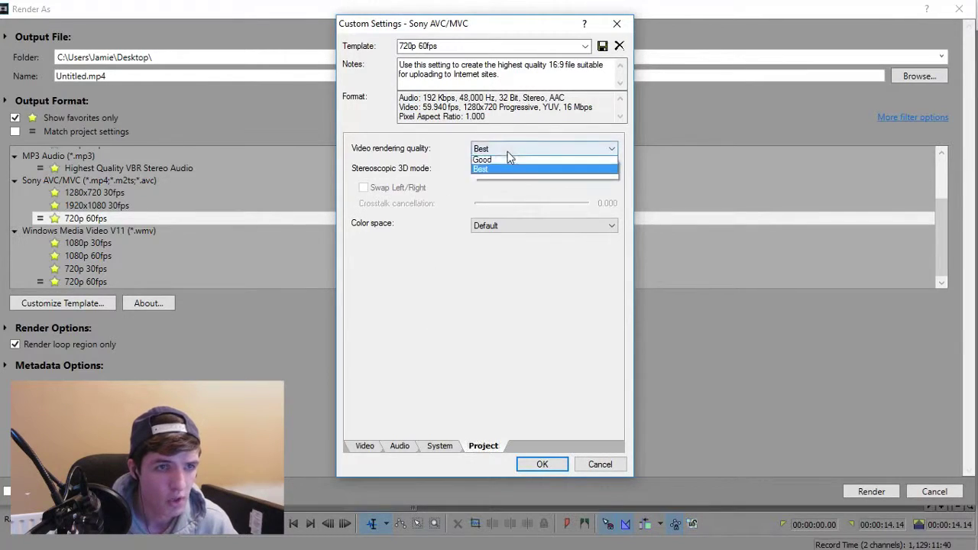
{"action": "left_click", "coordinate": [365, 279]}
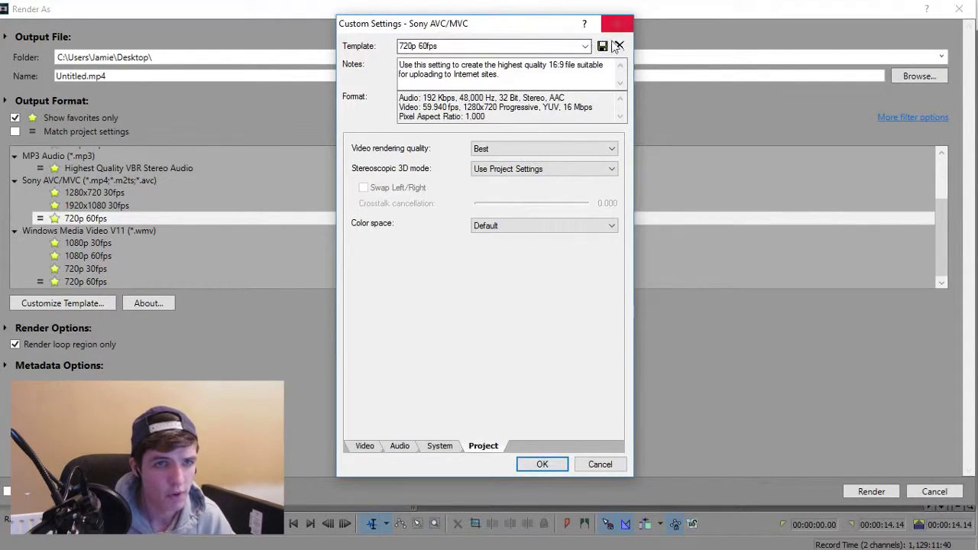
{"action": "left_click", "coordinate": [533, 472]}
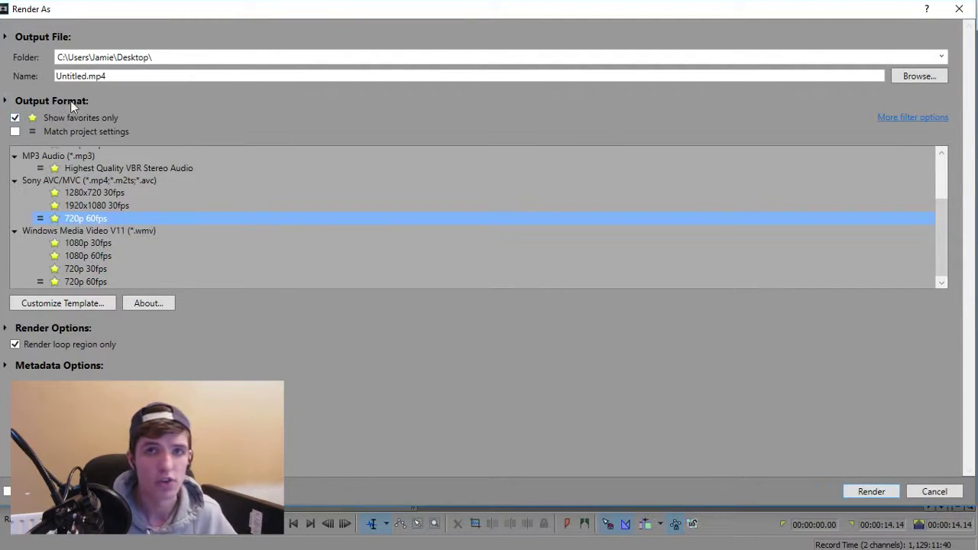
- Customize the Sony AVC/MVC 1280x720 30fps template with the encode mode Automatic (recommended)
{"action": "left_click", "coordinate": [94, 194]}
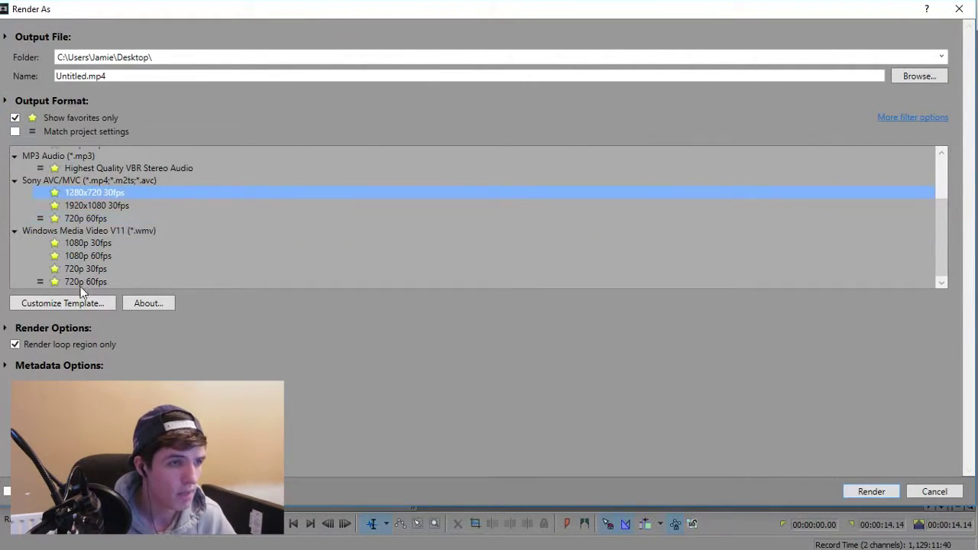
{"action": "left_click", "coordinate": [71, 304]}
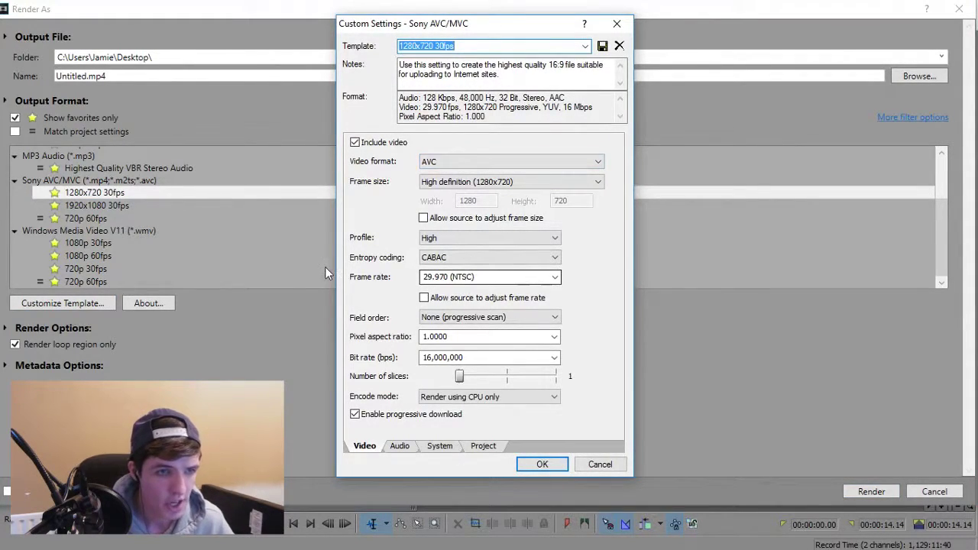
{"action": "left_click", "coordinate": [489, 396]}
{"action": "left_click", "coordinate": [466, 407]}
- Set the 30fps template's audio bit rate to 192,000 bps and confirm the custom settings
{"action": "left_click", "coordinate": [400, 447]}
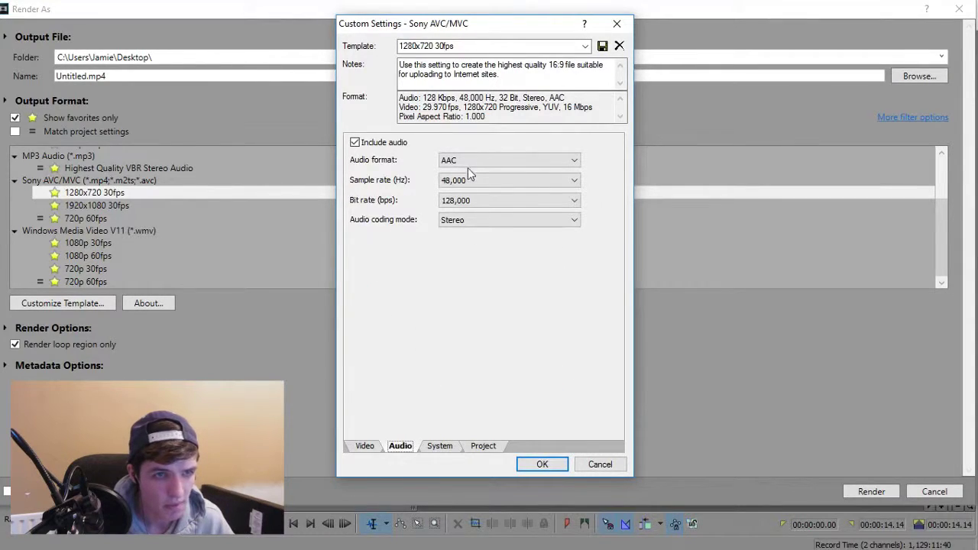
{"action": "left_click", "coordinate": [468, 203]}
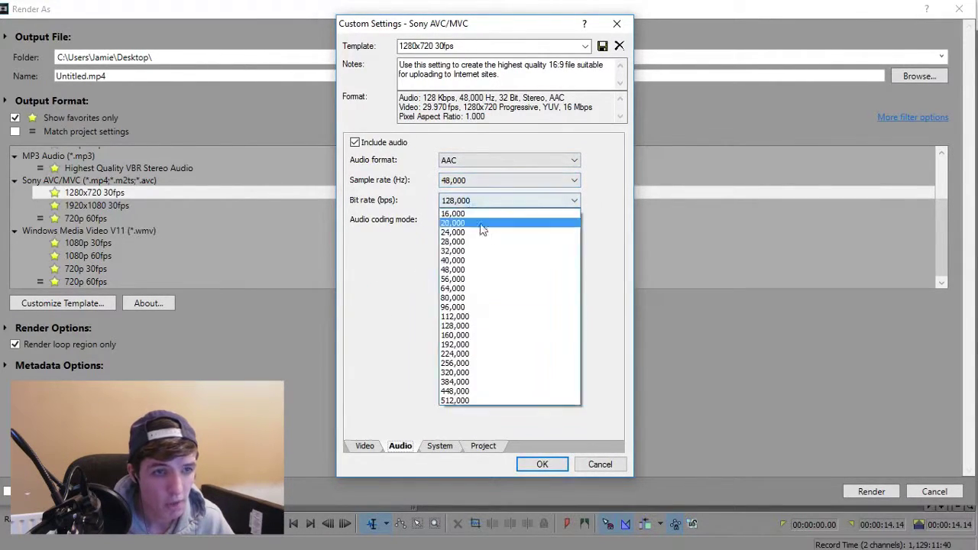
{"action": "left_click", "coordinate": [471, 349]}
{"action": "left_click", "coordinate": [442, 447]}
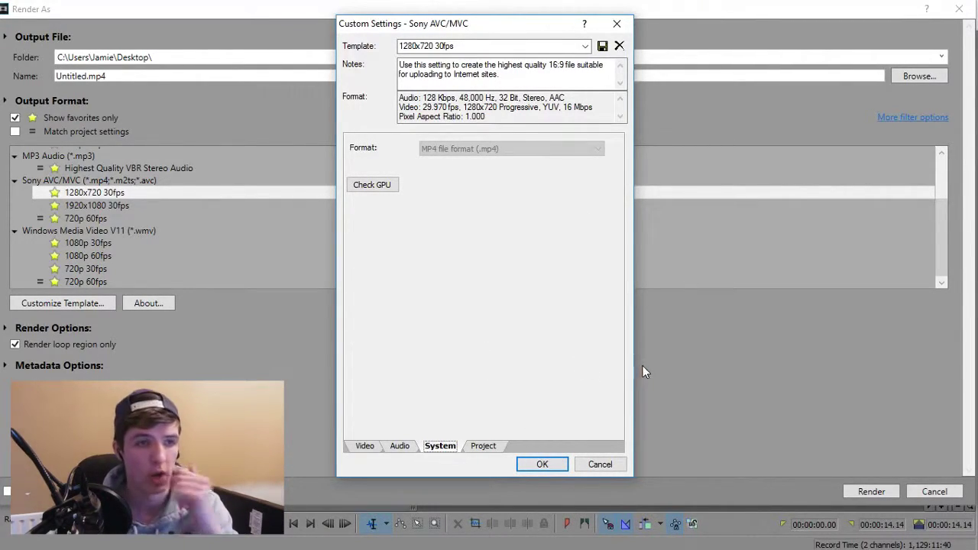
{"action": "left_click", "coordinate": [553, 464]}
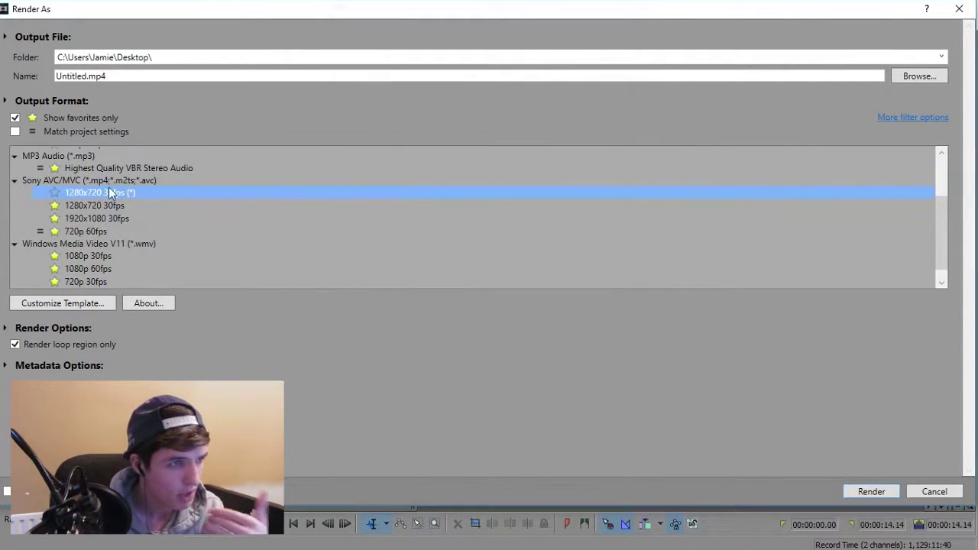
- Reopen the original 1280x720 30fps template for customization and set its audio to 48,000 Hz and 192,000 bps
{"action": "left_click", "coordinate": [55, 194]}
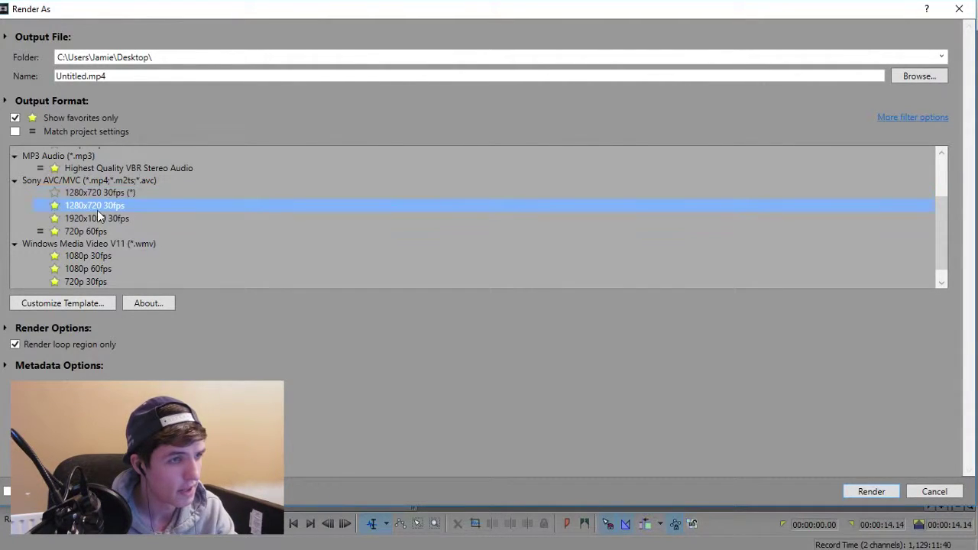
{"action": "left_click", "coordinate": [69, 303]}
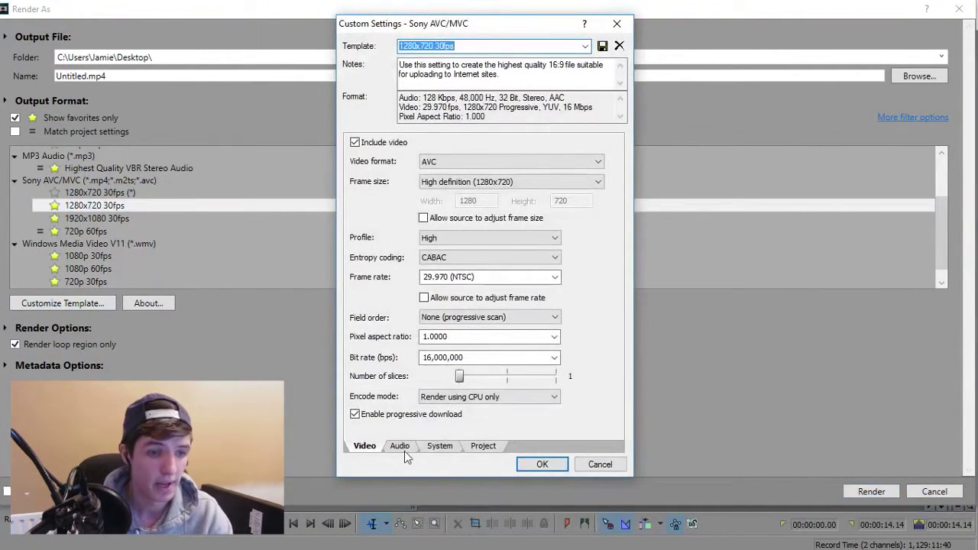
{"action": "left_click", "coordinate": [406, 450]}
{"action": "left_click", "coordinate": [474, 181]}
{"action": "left_click", "coordinate": [477, 214]}
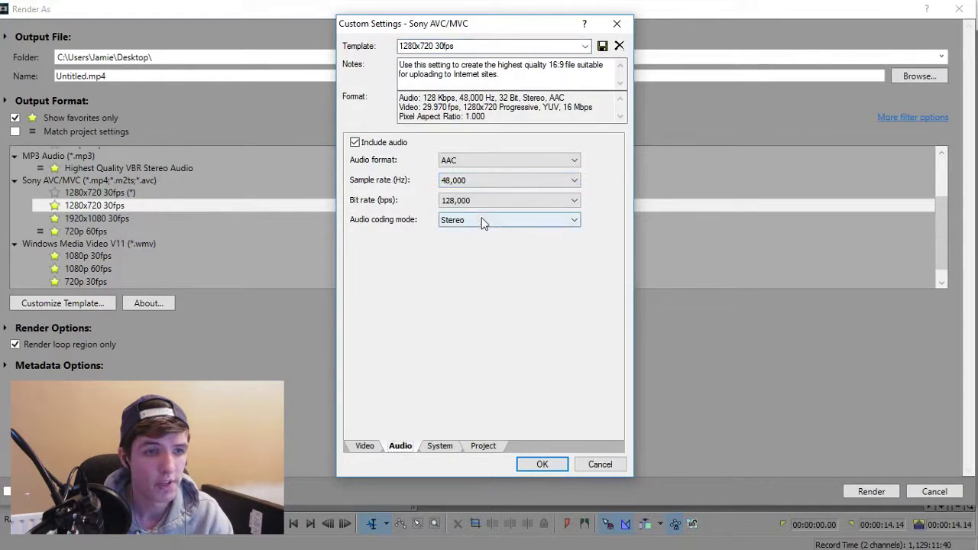
{"action": "left_click", "coordinate": [482, 200]}
{"action": "left_click", "coordinate": [463, 348]}
- Set the 1280x720 30fps template's encode mode to Automatic (recommended) and confirm its custom settings
{"action": "left_click", "coordinate": [365, 446]}
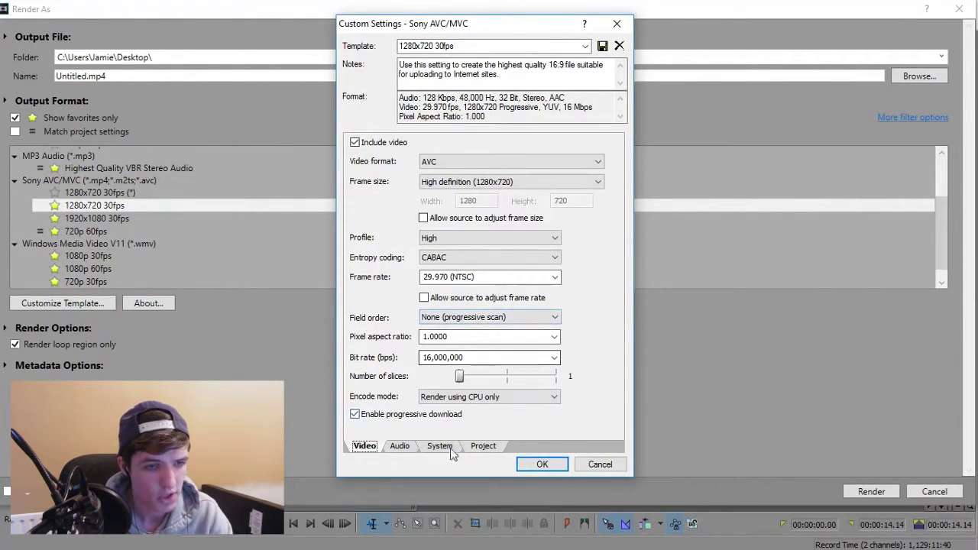
{"action": "left_click", "coordinate": [489, 396]}
{"action": "left_click", "coordinate": [470, 405]}
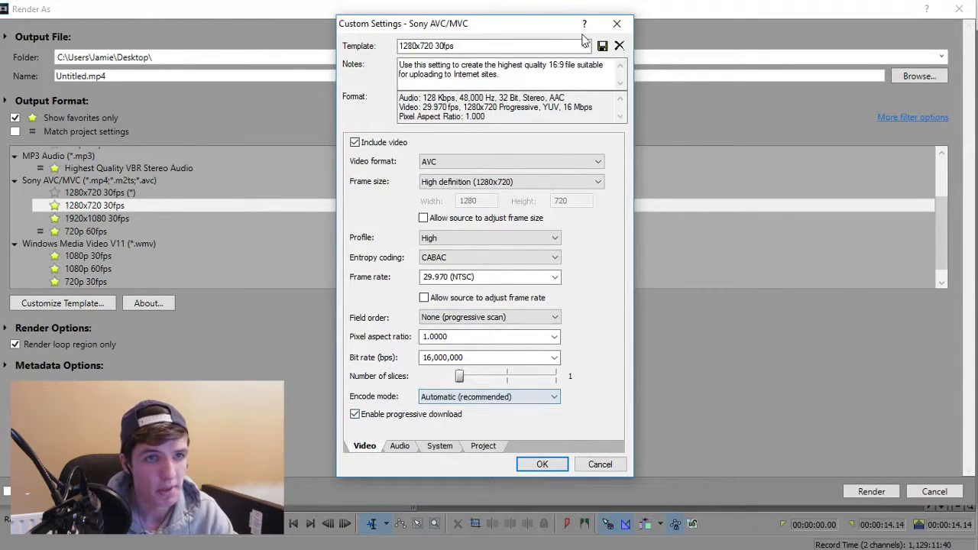
{"action": "left_click", "coordinate": [541, 465]}
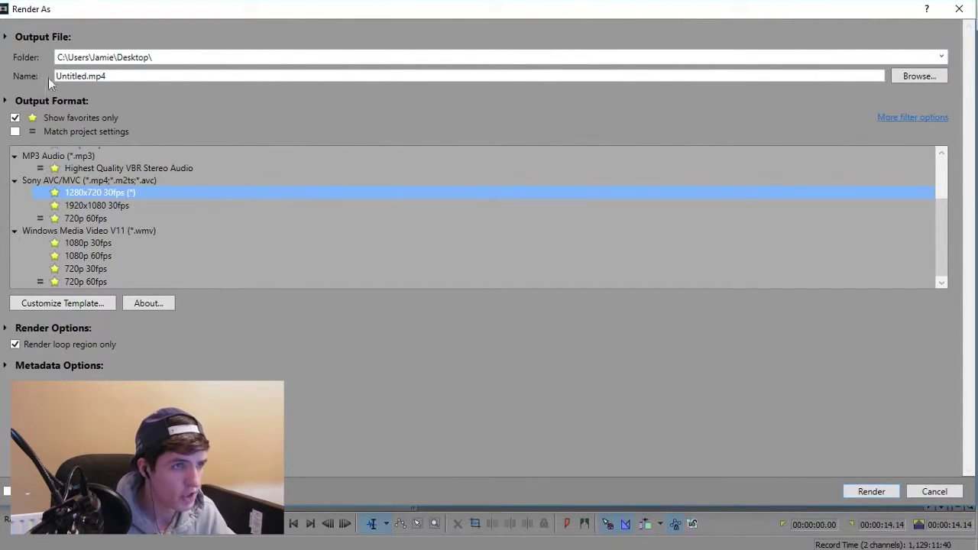
- Close the render dialog without rendering and select the gameplay clip on the timeline
{"action": "left_click", "coordinate": [934, 491]}
{"action": "left_click", "coordinate": [927, 486]}
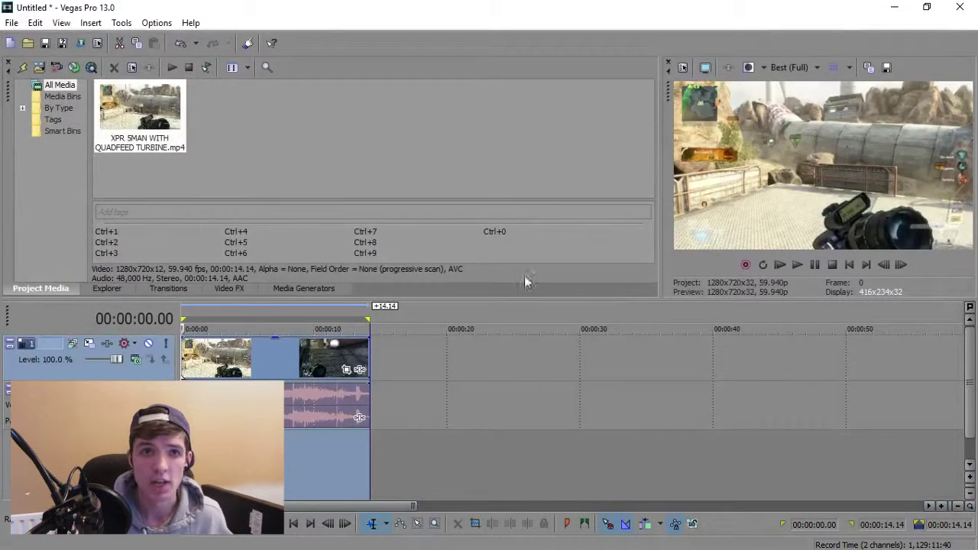
{"action": "left_click", "coordinate": [273, 365]}
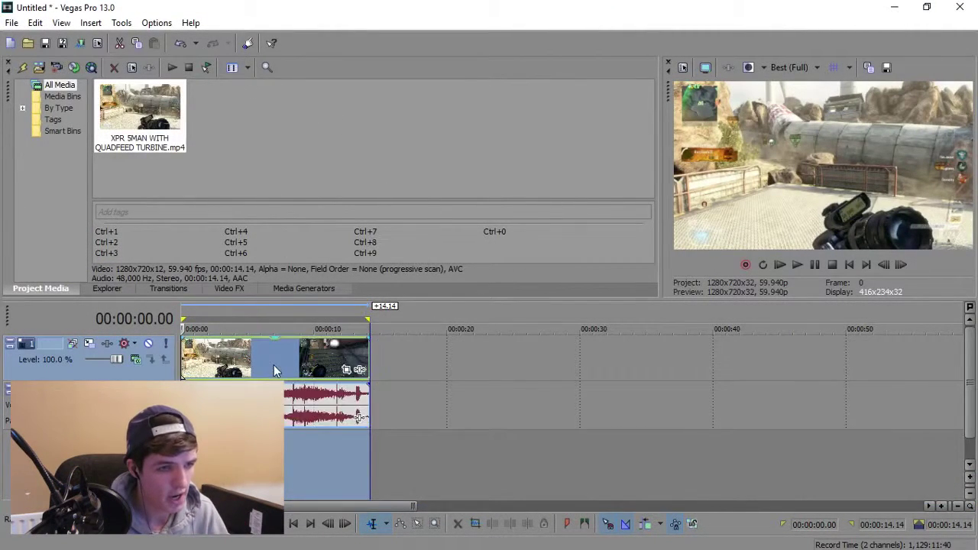
- Split the gameplay clip at about 00:00:06.58 and move its second part to start at about 00:00:17.38
{"action": "key", "text": "s"}
{"action": "left_click_drag", "start_coordinate": [281, 363], "coordinate": [427, 367]}
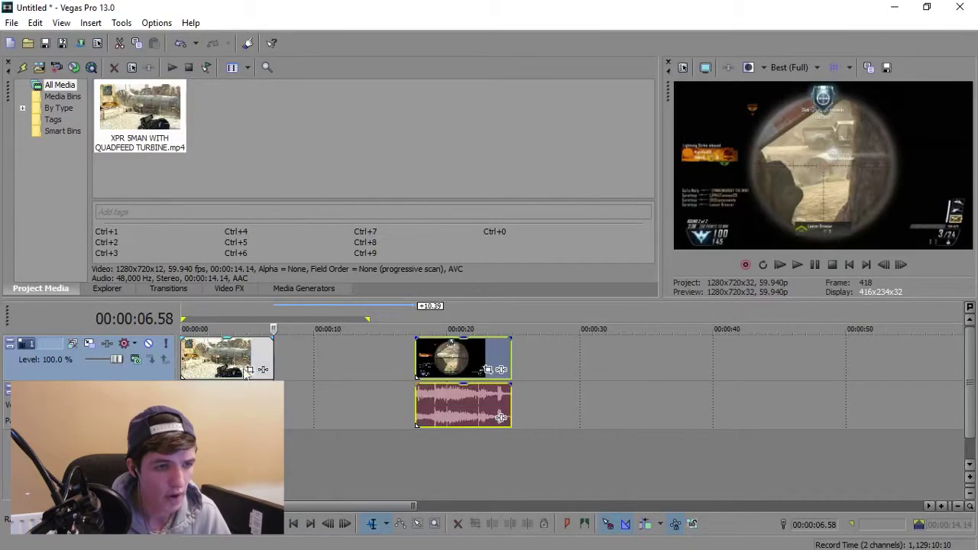
{"action": "left_click", "coordinate": [354, 452]}
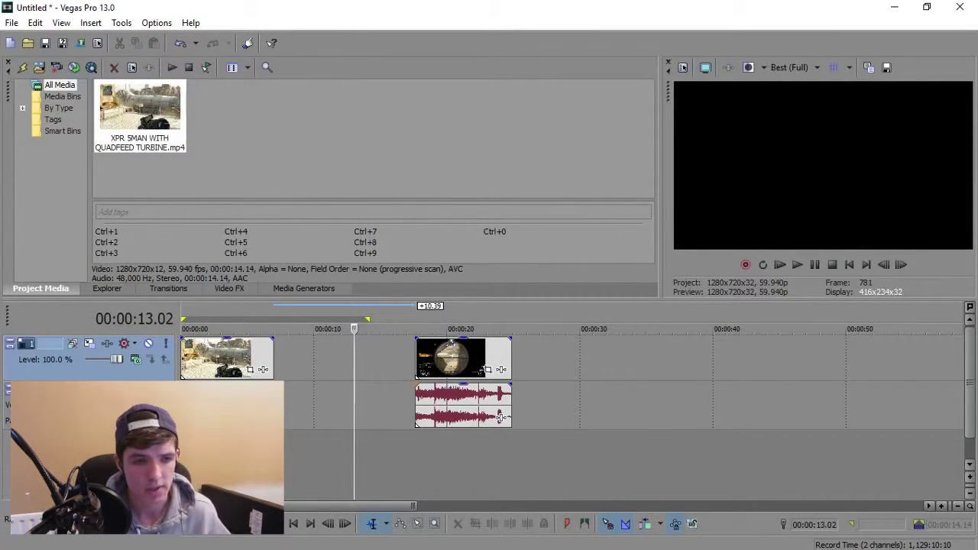
- Create a separate region around each of the two gameplay clips, dismissing the recorded files folder dialog
{"action": "left_click", "coordinate": [293, 436]}
{"action": "double_click", "coordinate": [219, 356]}
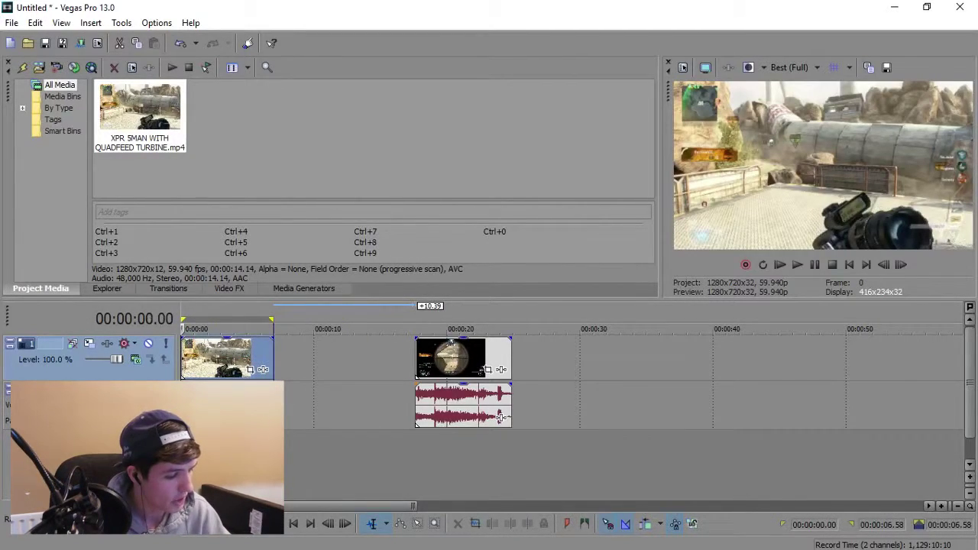
{"action": "key", "text": "ctrl+r"}
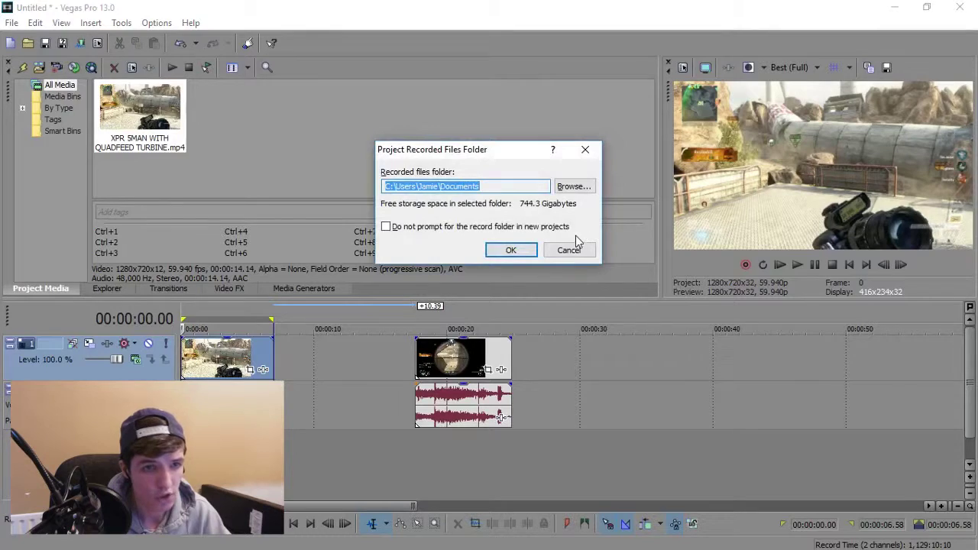
{"action": "left_click", "coordinate": [567, 250]}
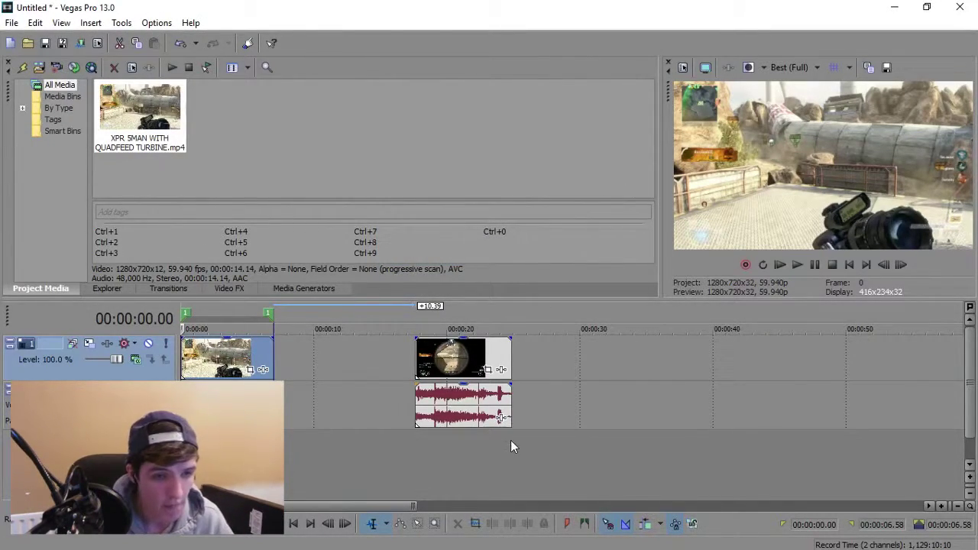
{"action": "left_click", "coordinate": [542, 430]}
{"action": "left_click_drag", "start_coordinate": [512, 433], "coordinate": [415, 424]}
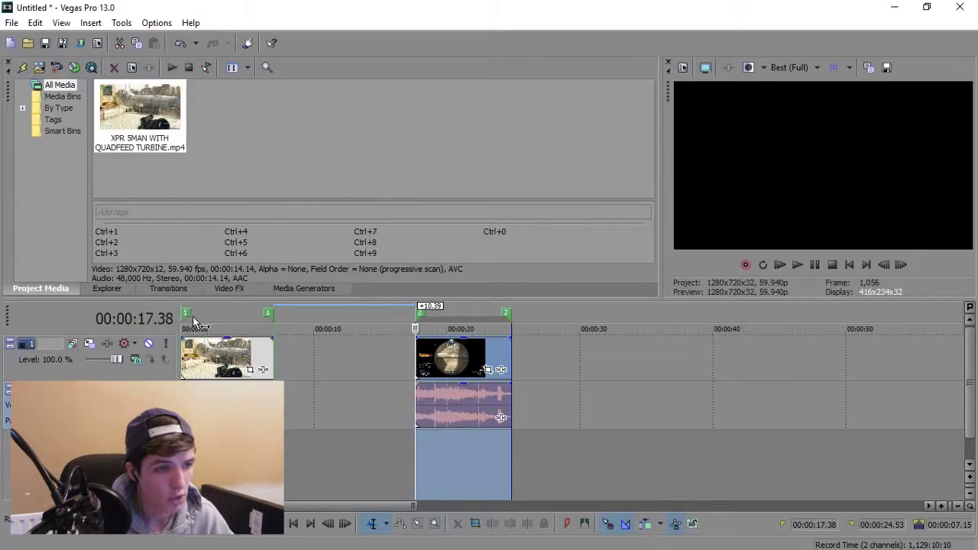
- Open the Batch Render script and move its dialog clear of the timeline
{"action": "left_click", "coordinate": [120, 23]}
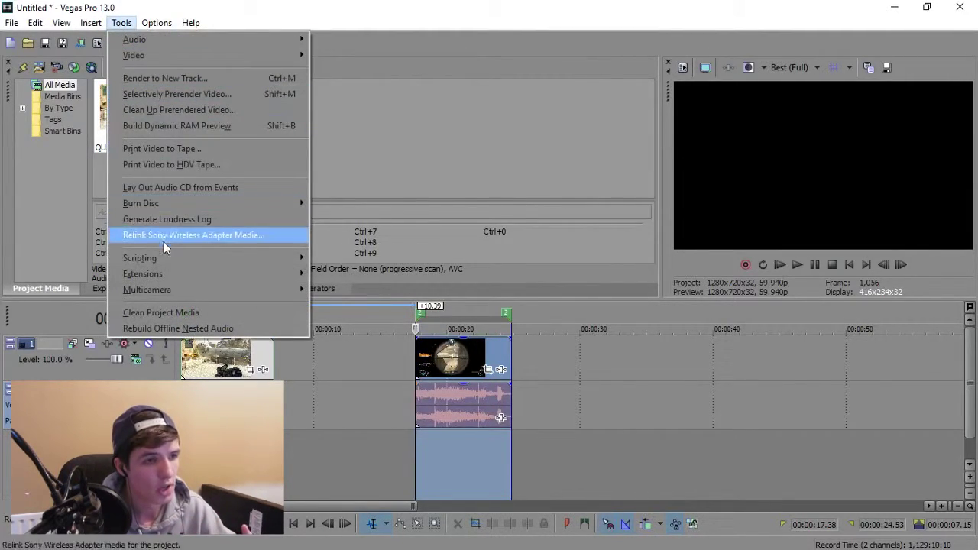
{"action": "mouse_move", "coordinate": [278, 263]}
{"action": "left_click", "coordinate": [349, 312]}
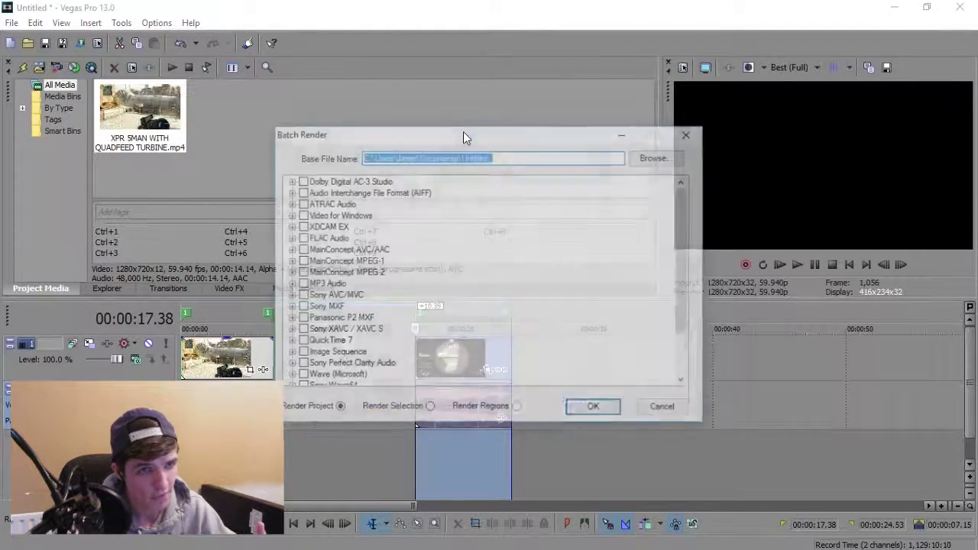
{"action": "left_click_drag", "start_coordinate": [448, 141], "coordinate": [417, 68]}
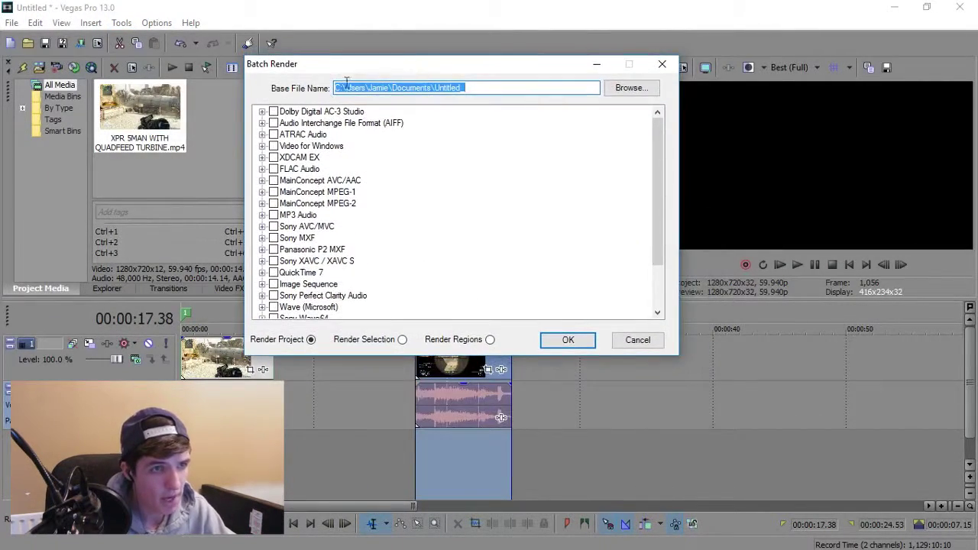
- View the save location options for the batch render's base file name and close them without choosing a folder
{"action": "left_click", "coordinate": [633, 91]}
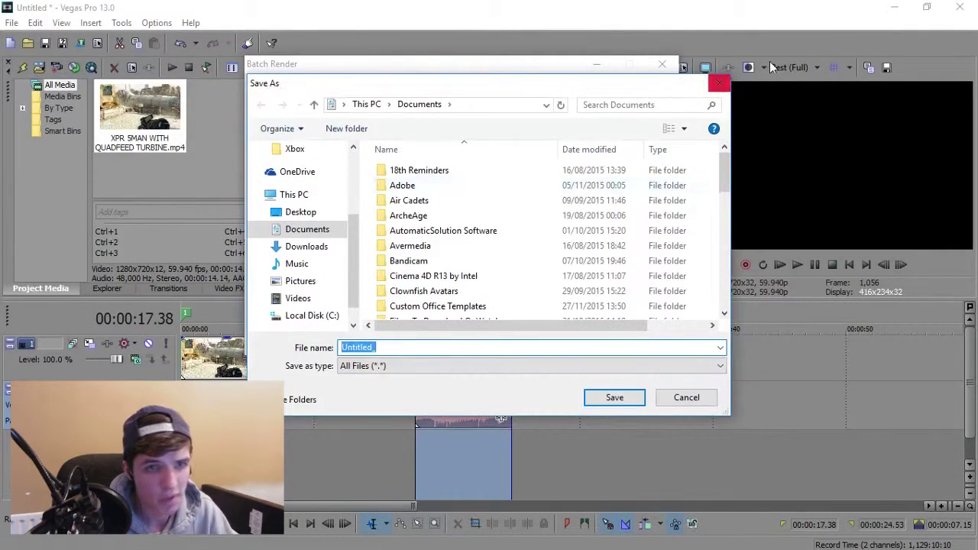
{"action": "left_click", "coordinate": [719, 83]}
{"action": "scroll", "coordinate": [417, 219], "scroll_direction": "down", "scroll_amount": 1}
{"action": "scroll", "coordinate": [373, 230], "scroll_direction": "up", "scroll_amount": 1}
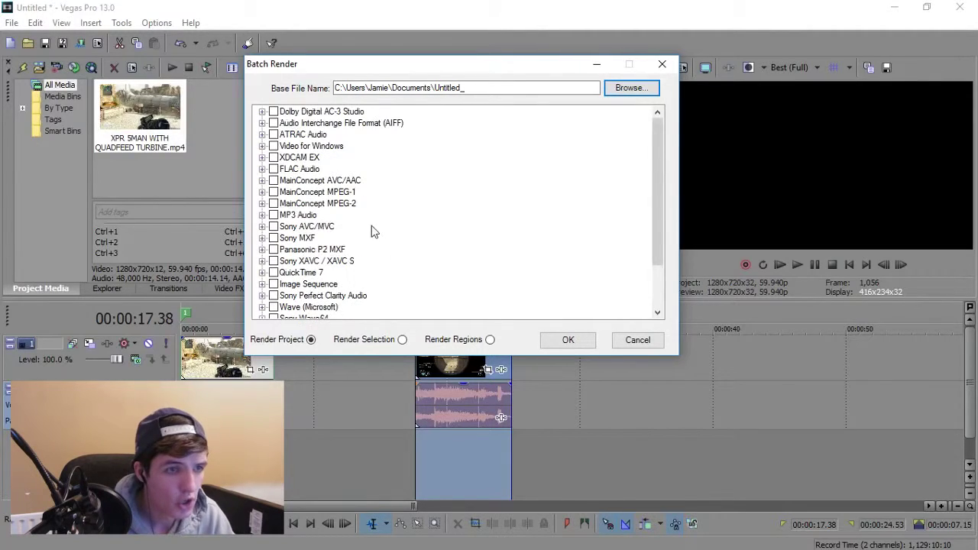
- Enable the 720p 60fps template under Sony AVC/MVC for the batch render
{"action": "left_click", "coordinate": [262, 227]}
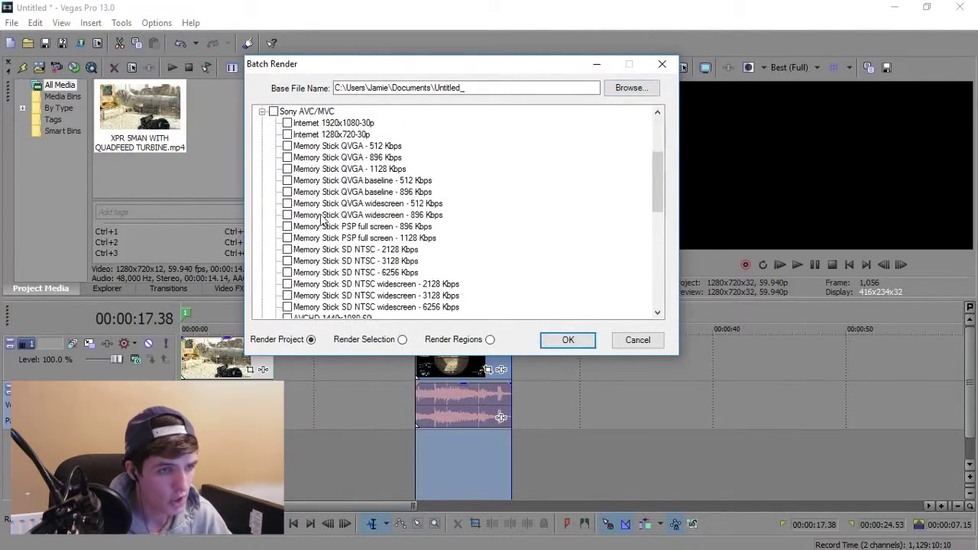
{"action": "scroll", "coordinate": [298, 245], "scroll_direction": "down", "scroll_amount": 7}
{"action": "scroll", "coordinate": [298, 244], "scroll_direction": "up", "scroll_amount": 7}
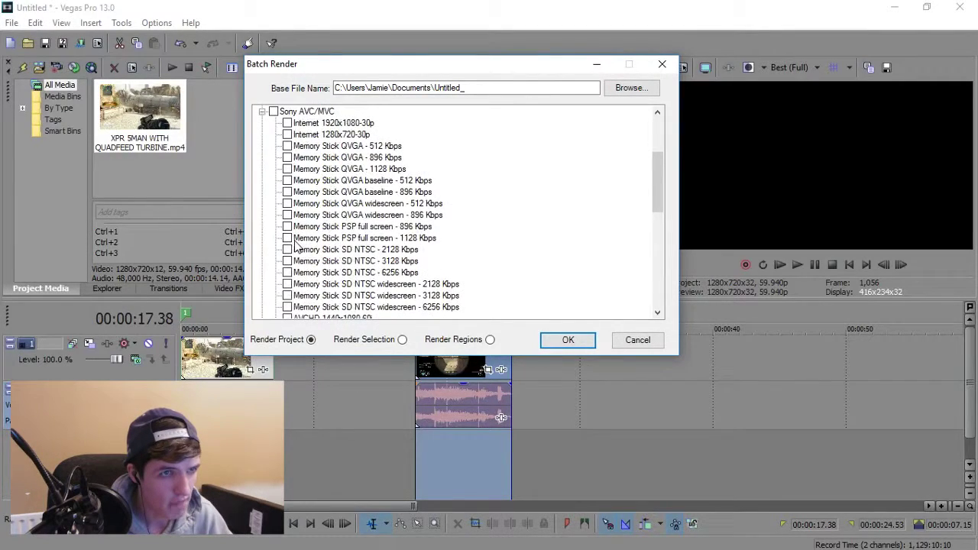
{"action": "scroll", "coordinate": [298, 245], "scroll_direction": "down", "scroll_amount": 7}
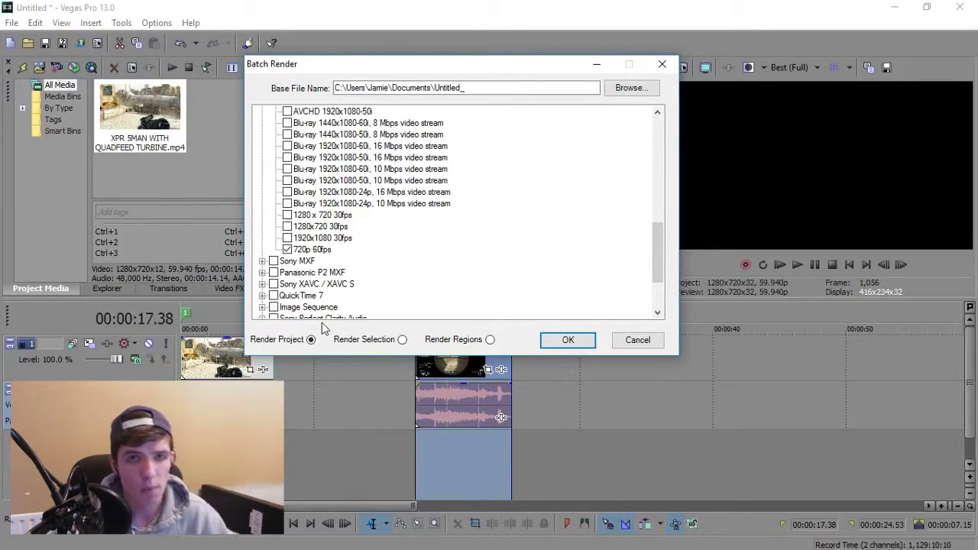
- Set the batch render to Render Regions, start rendering, and cancel the running render
{"action": "left_click", "coordinate": [490, 339]}
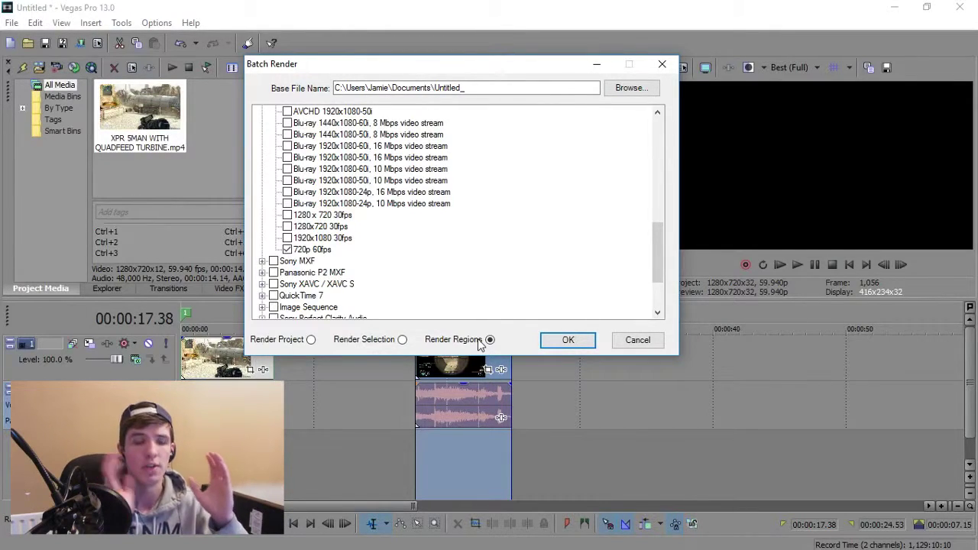
{"action": "left_click", "coordinate": [567, 343]}
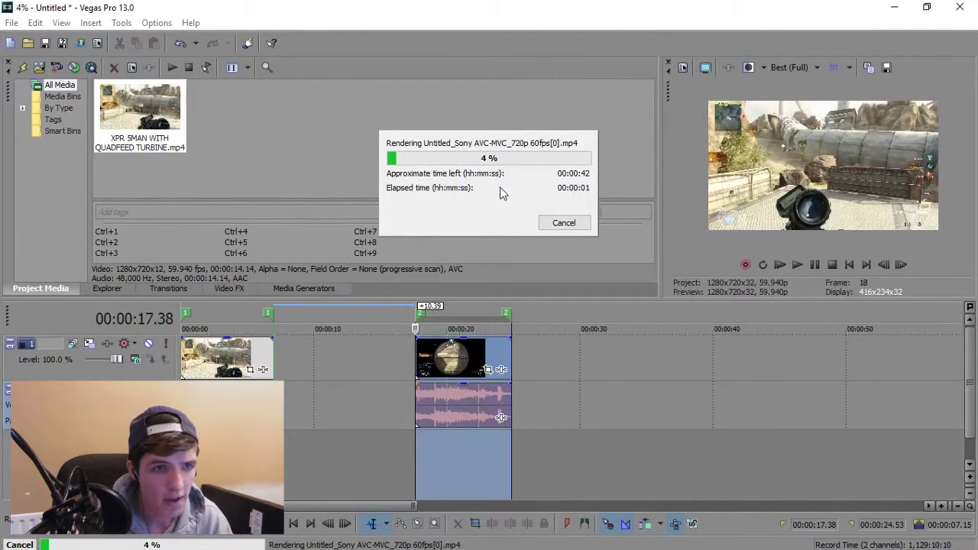
{"action": "left_click", "coordinate": [564, 223]}
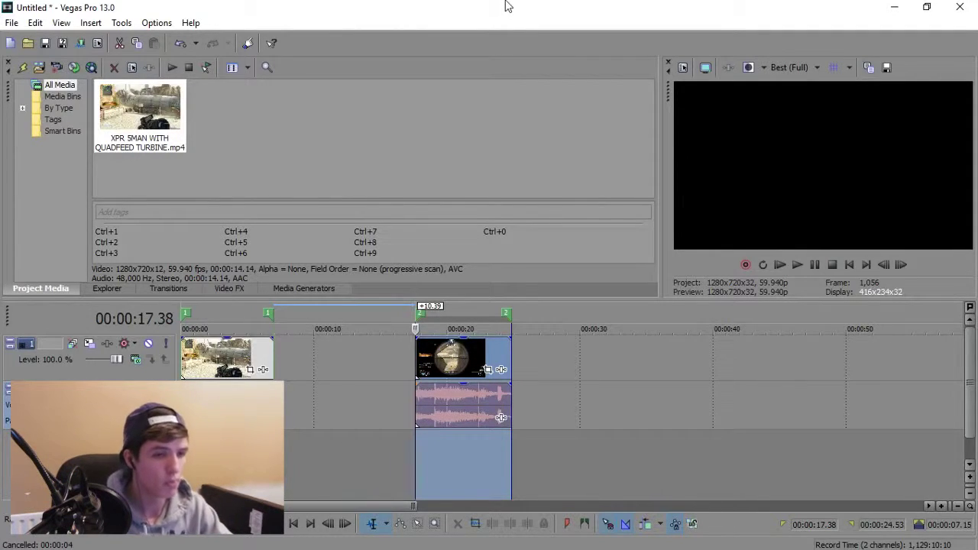